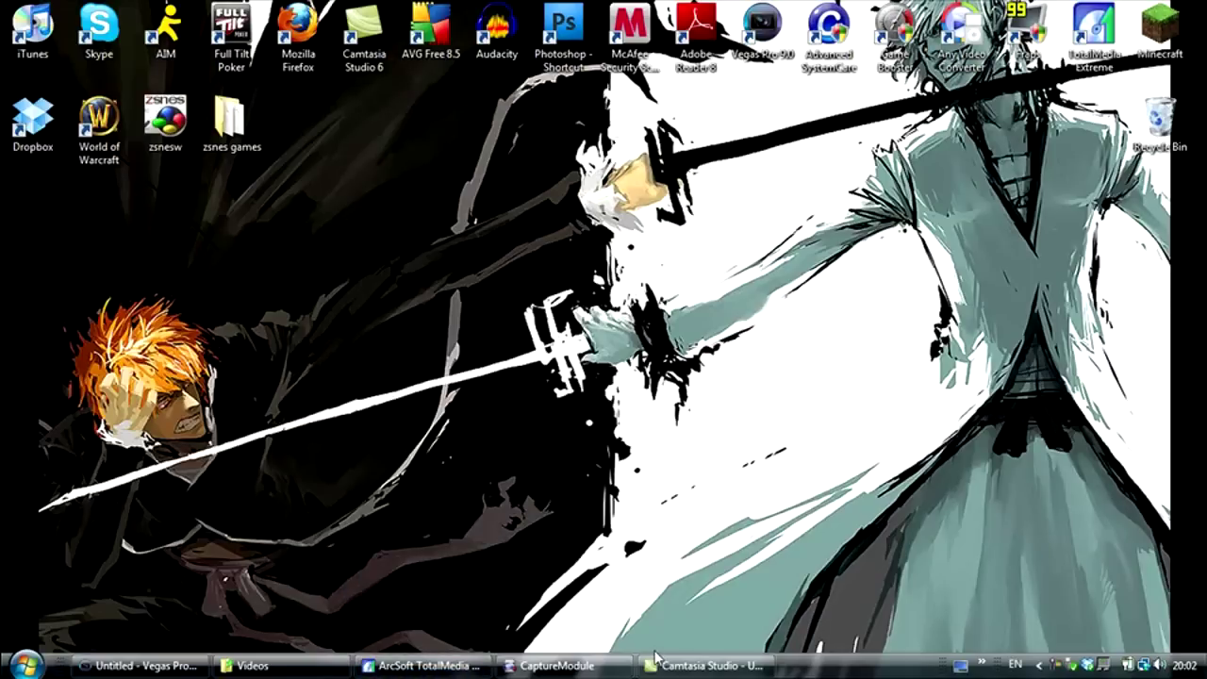
Step: Restore the ArcSoft Capture Module window showing the Xbox dashboard preview
click(547, 666)
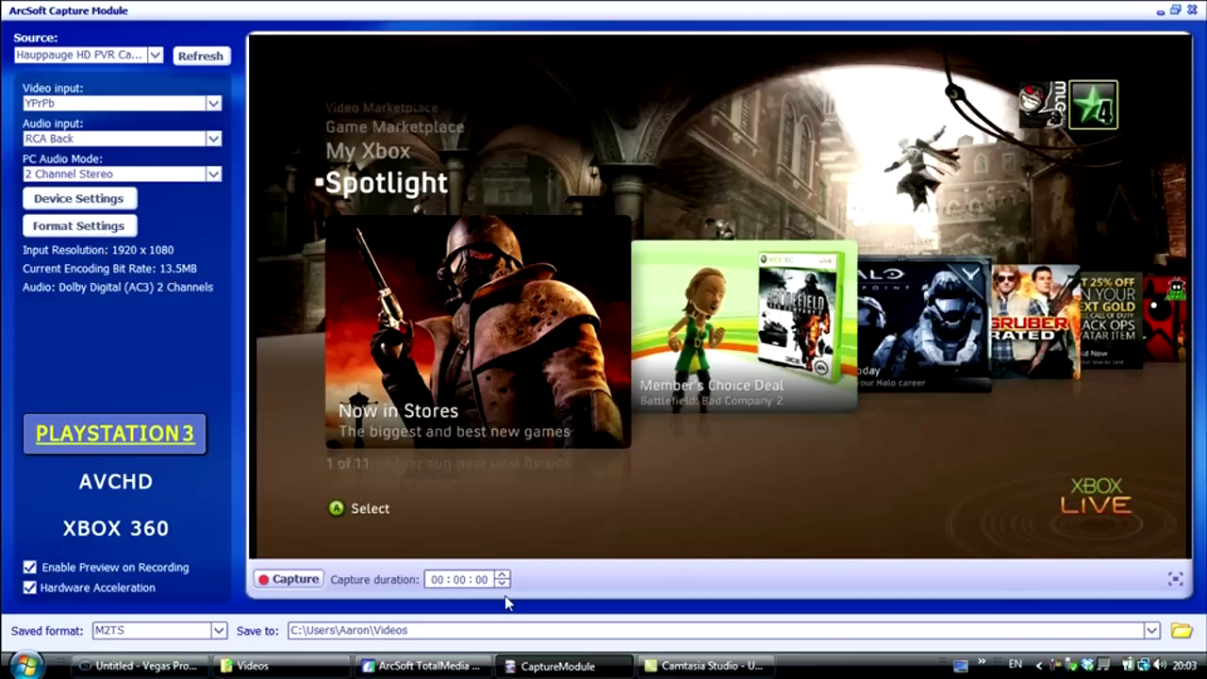
Step: Minimize the ArcSoft Capture Module window to the taskbar
click(533, 668)
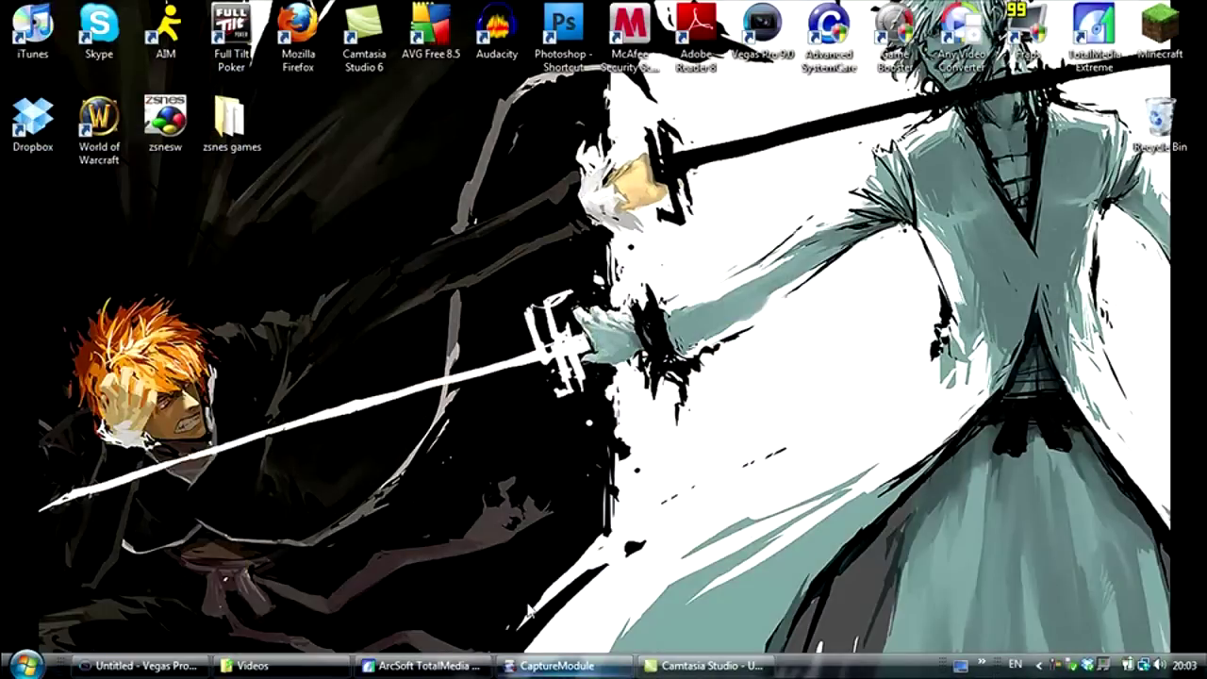
Step: Bring Vegas forward, minimize the Videos folder, and set the playhead to 00:00:10;05 on the clip
click(141, 666)
click(264, 666)
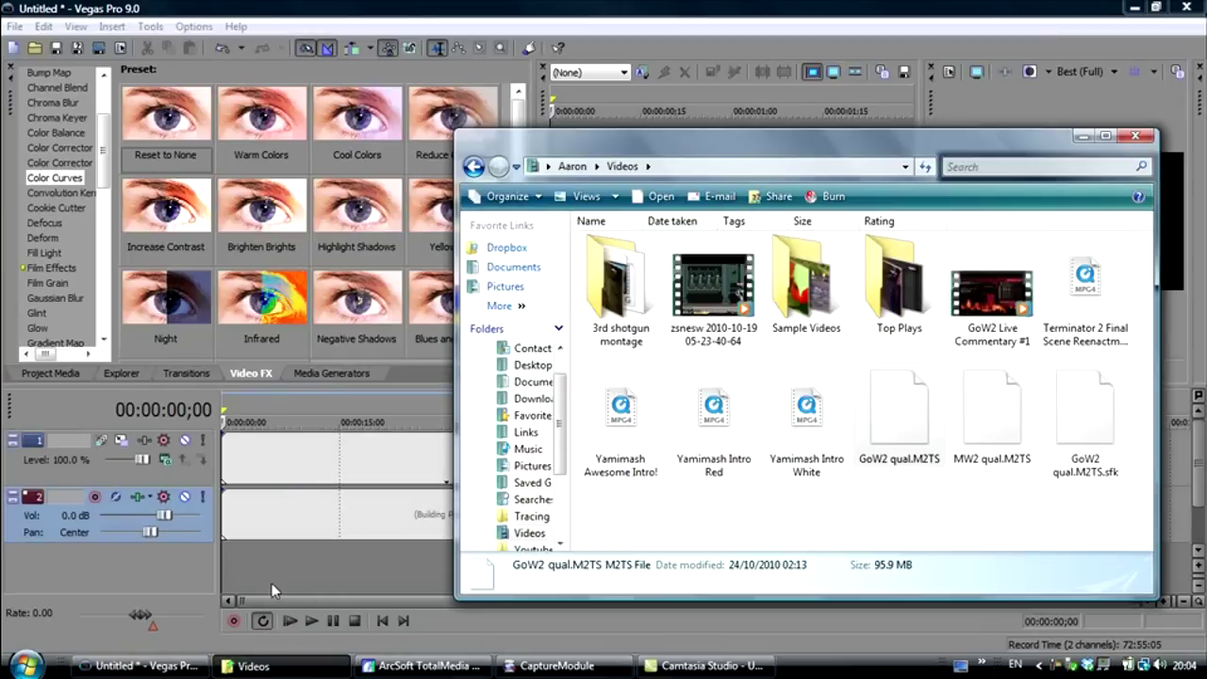
click(273, 668)
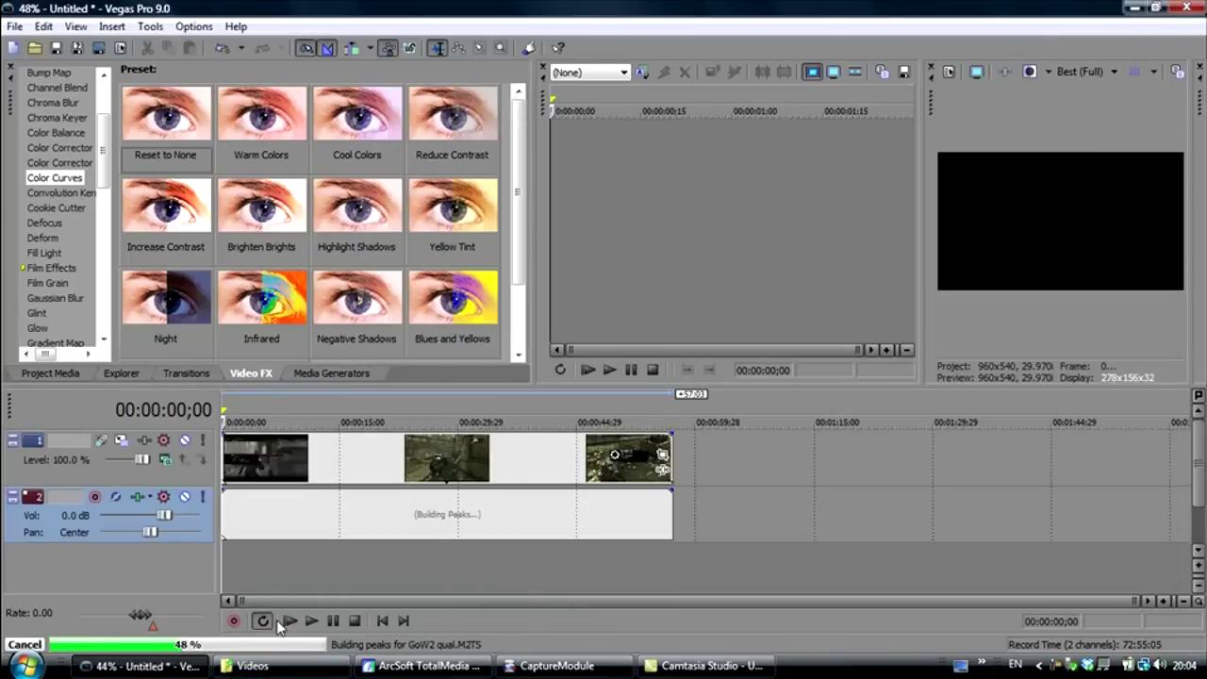
click(302, 450)
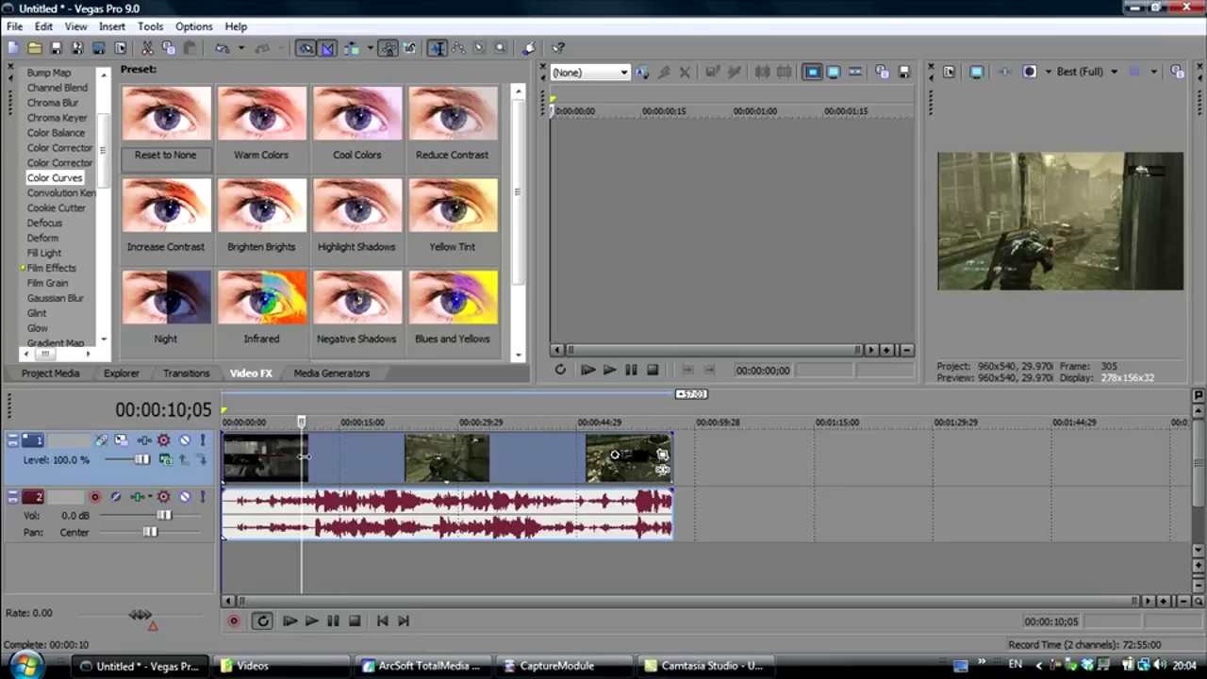
click(663, 456)
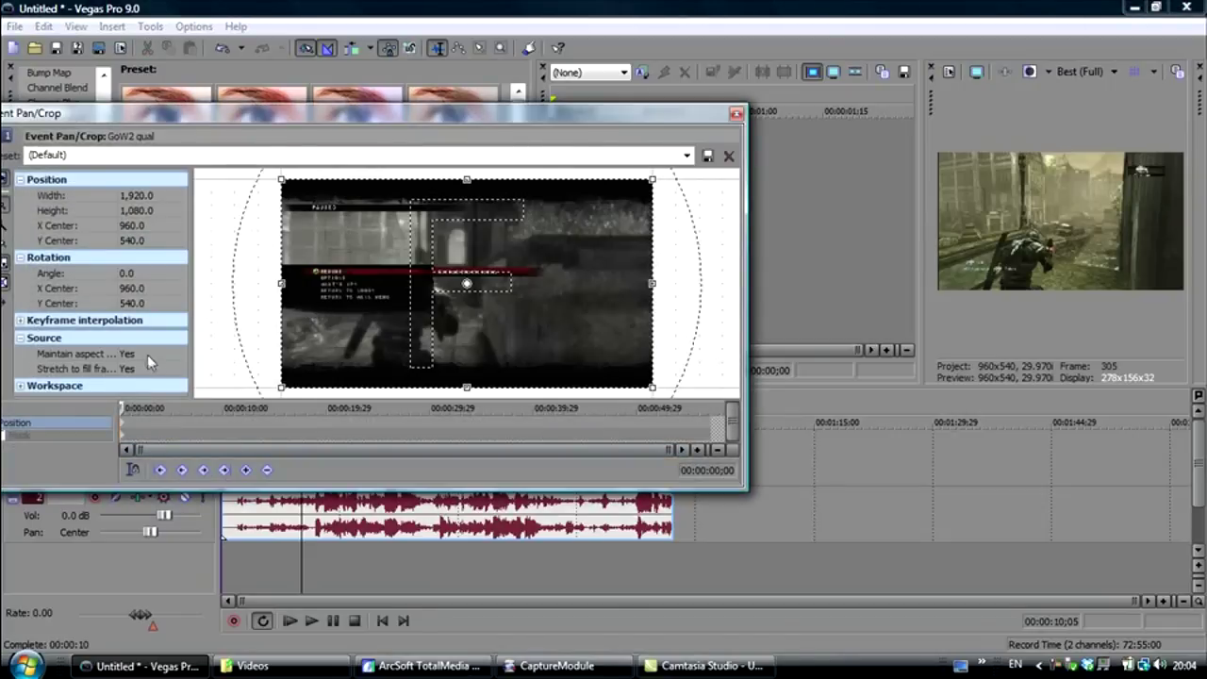
Step: Set Maintain aspect ratio to No and resize the pan/crop frame to 1,910.9 x 1,074.9
click(147, 355)
click(141, 378)
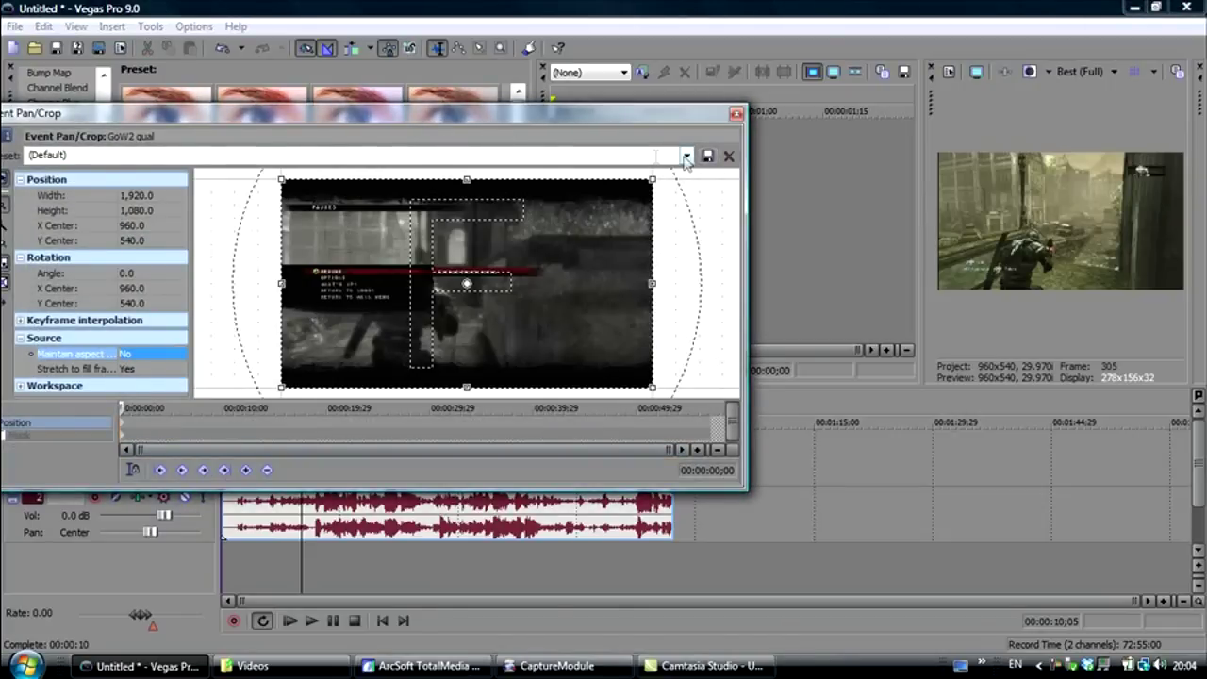
drag(281, 178, 283, 181)
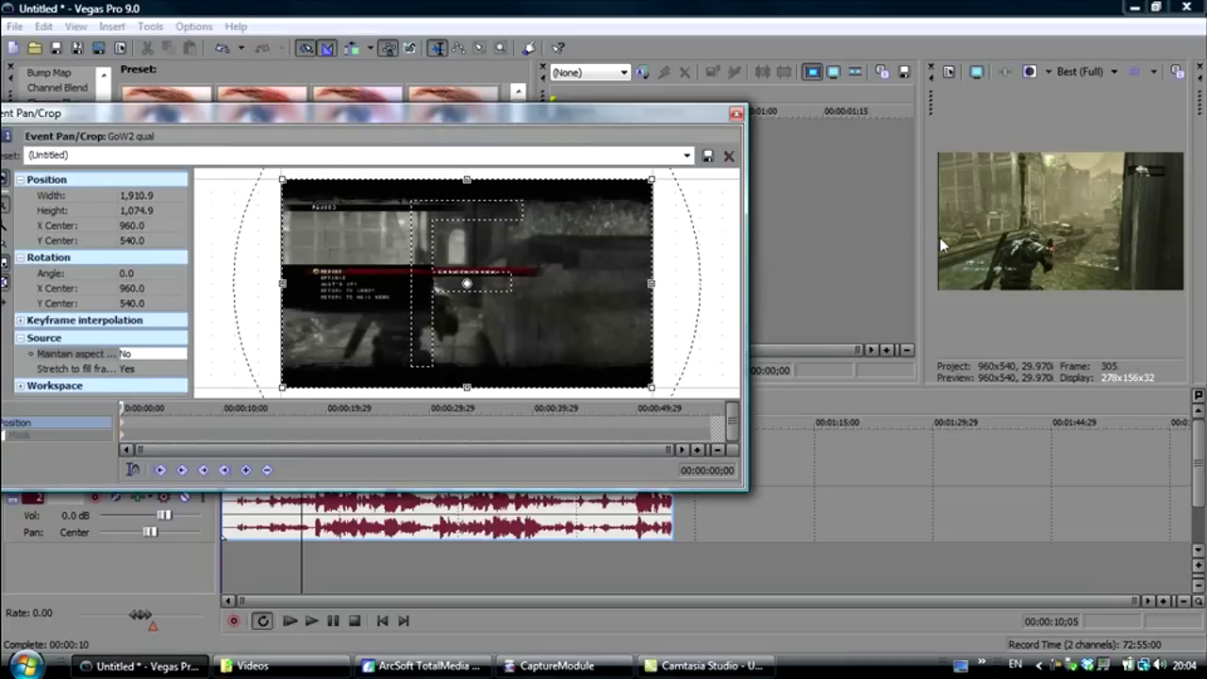
click(736, 115)
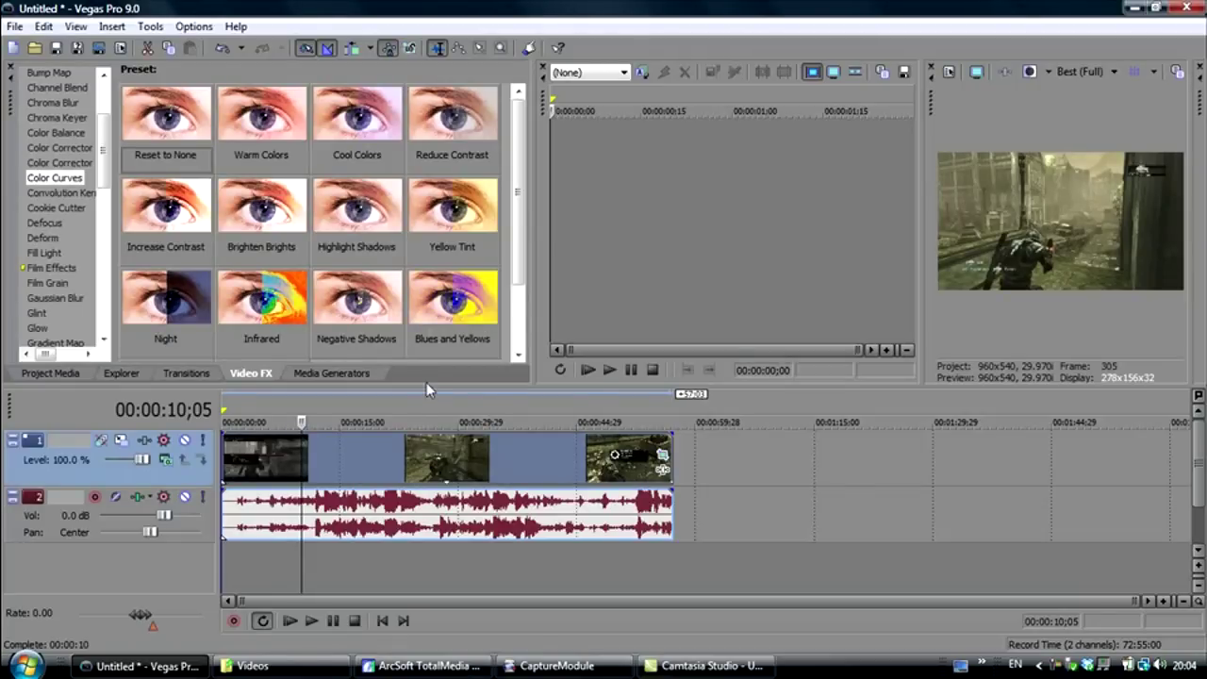
Step: Turn on Disable resample in the GoW2 qual event's Properties and confirm
right_click(408, 462)
click(443, 442)
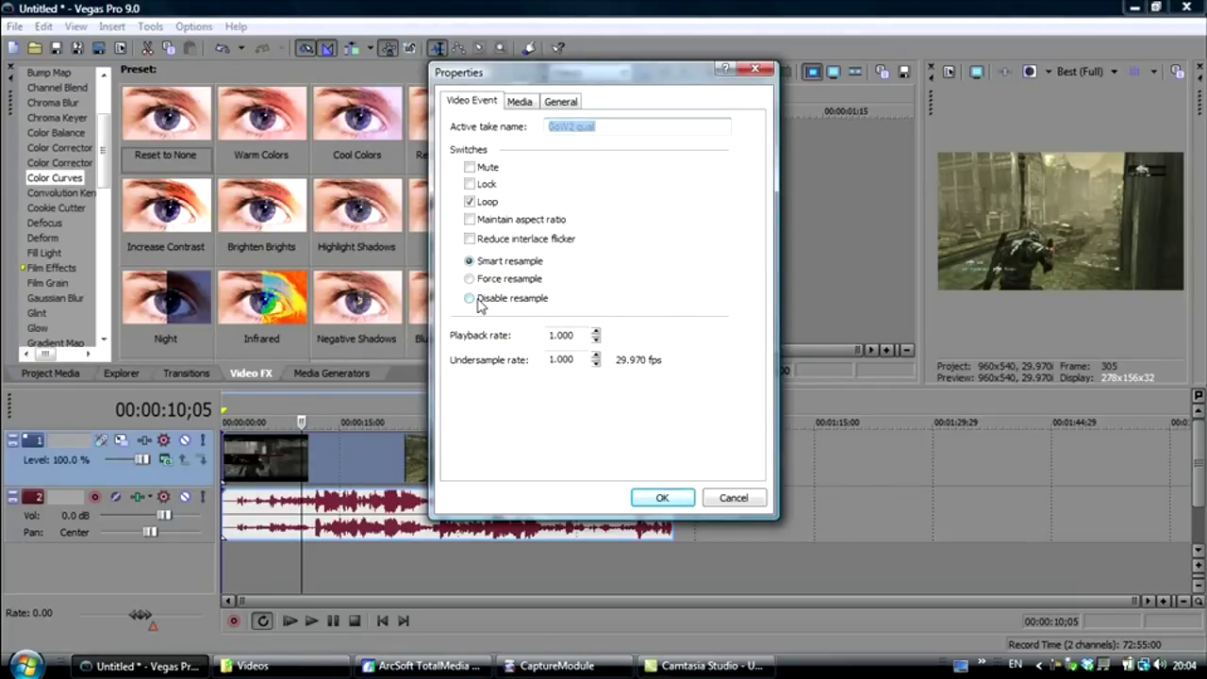
click(479, 299)
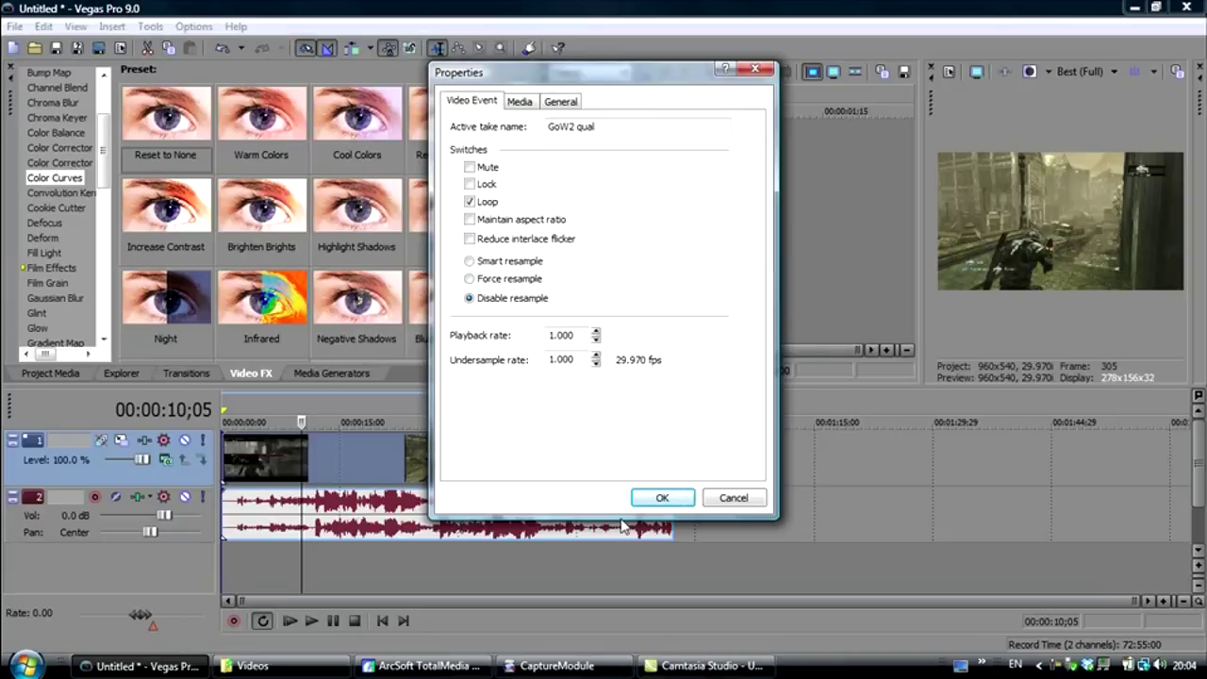
click(660, 498)
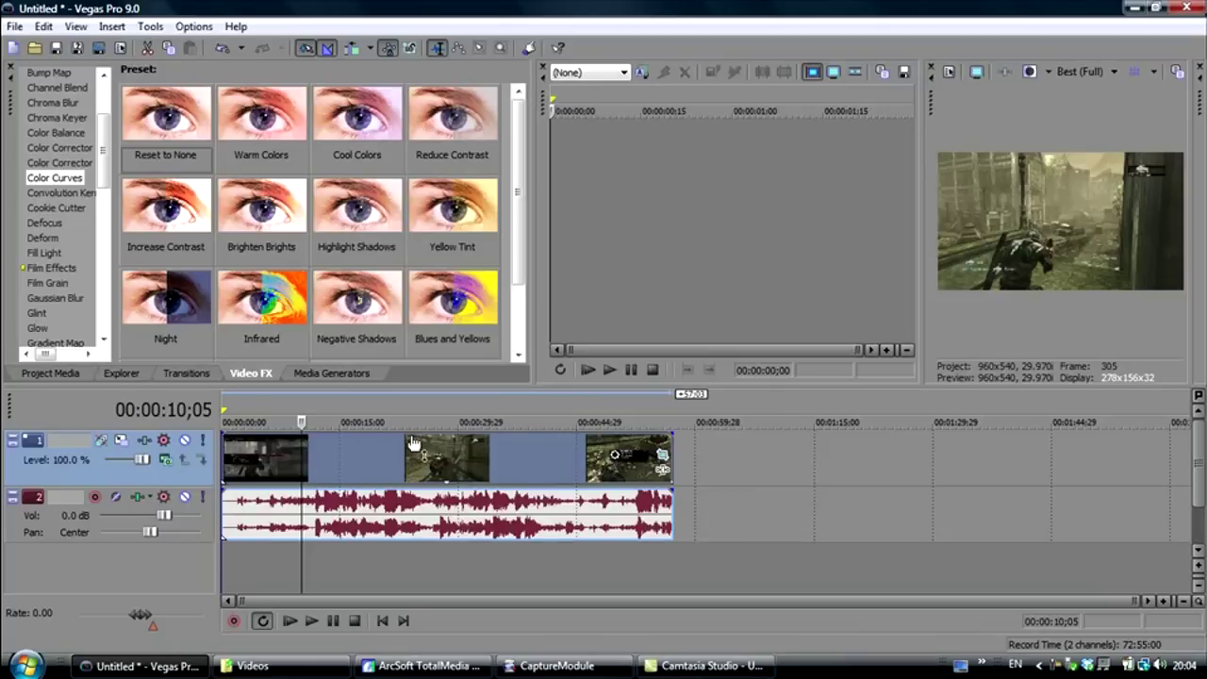
Step: Add a Sharpen effect to the GoW2 qual clip with Amount 0.010
drag(104, 150, 111, 326)
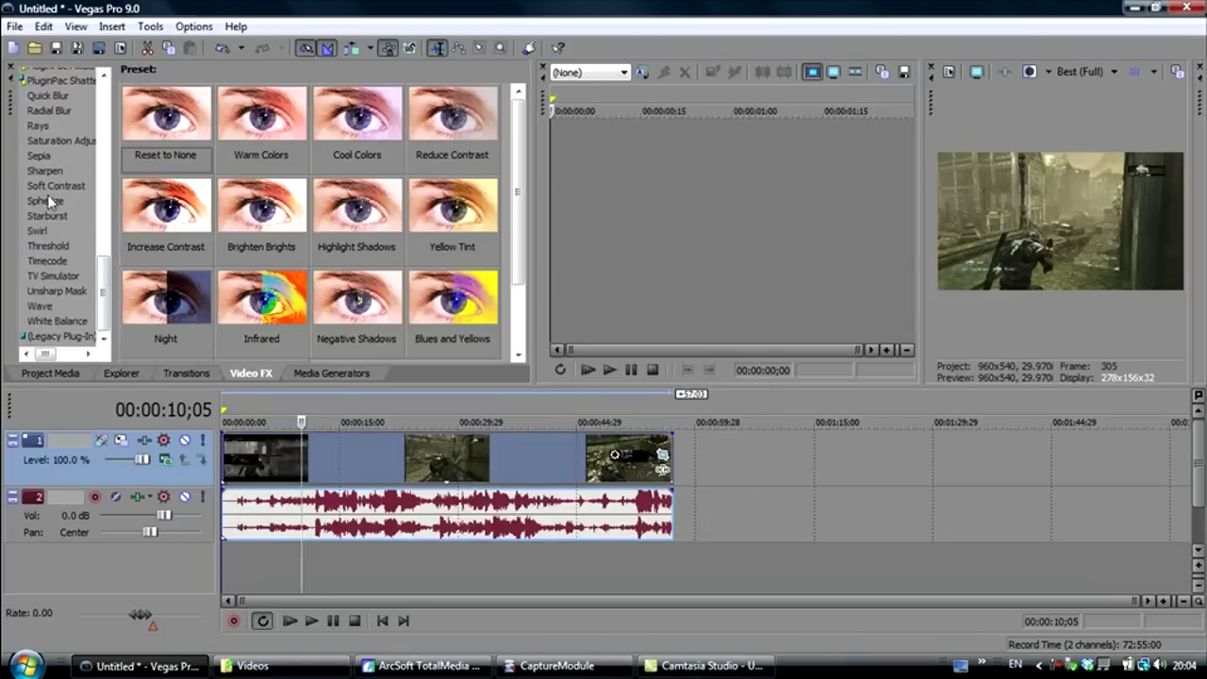
click(44, 170)
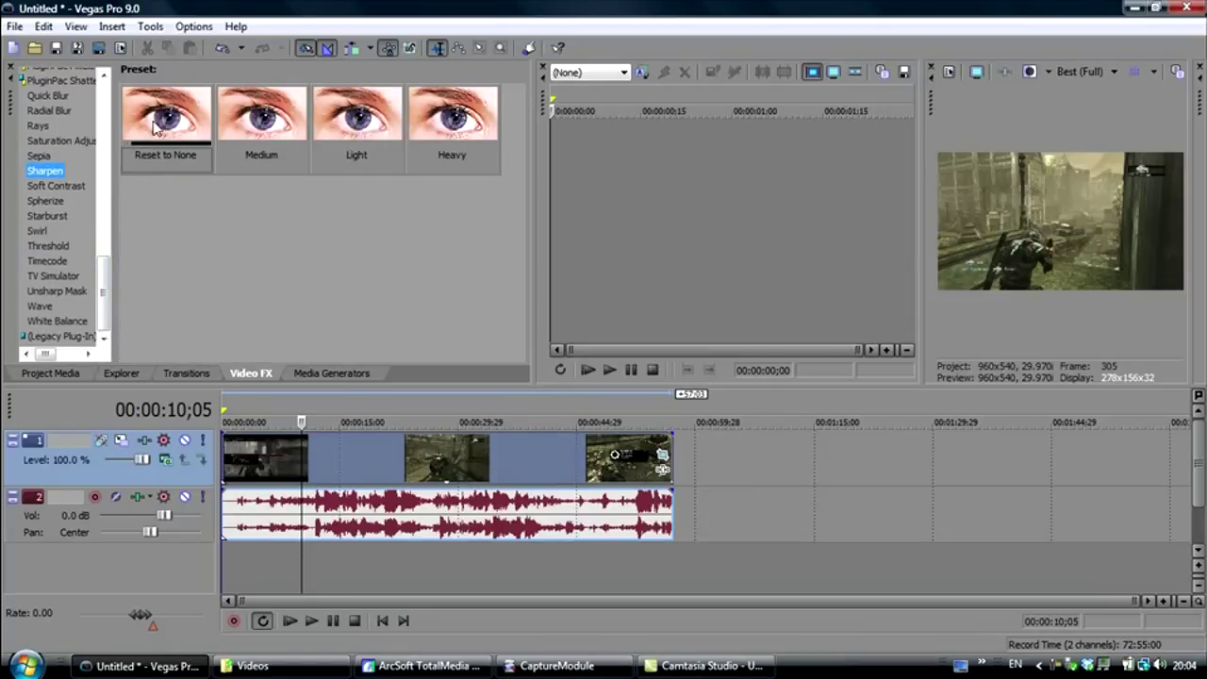
drag(155, 127, 376, 469)
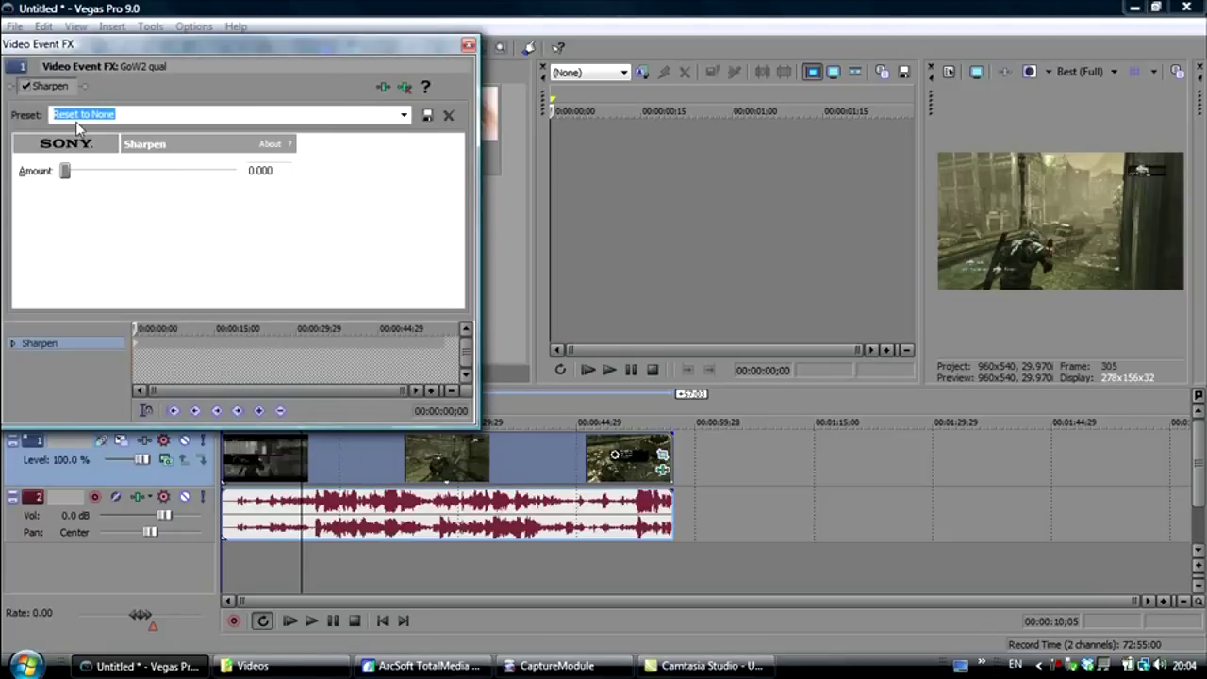
drag(64, 173, 66, 173)
click(467, 44)
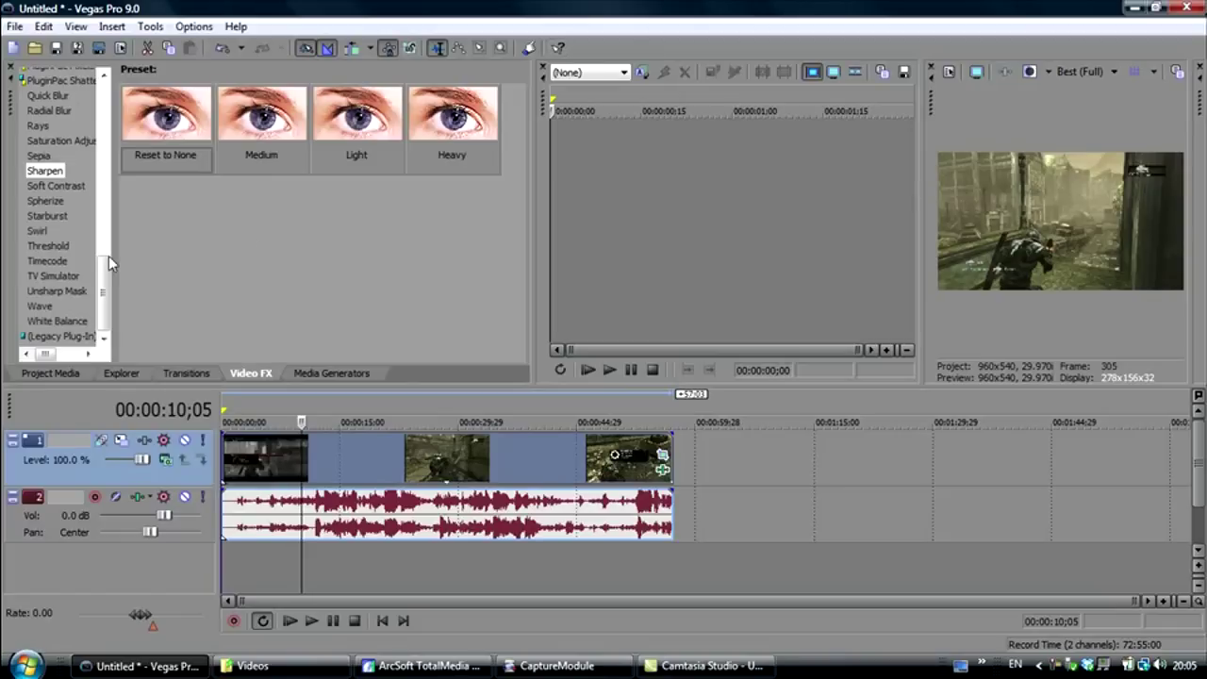
drag(108, 255, 114, 158)
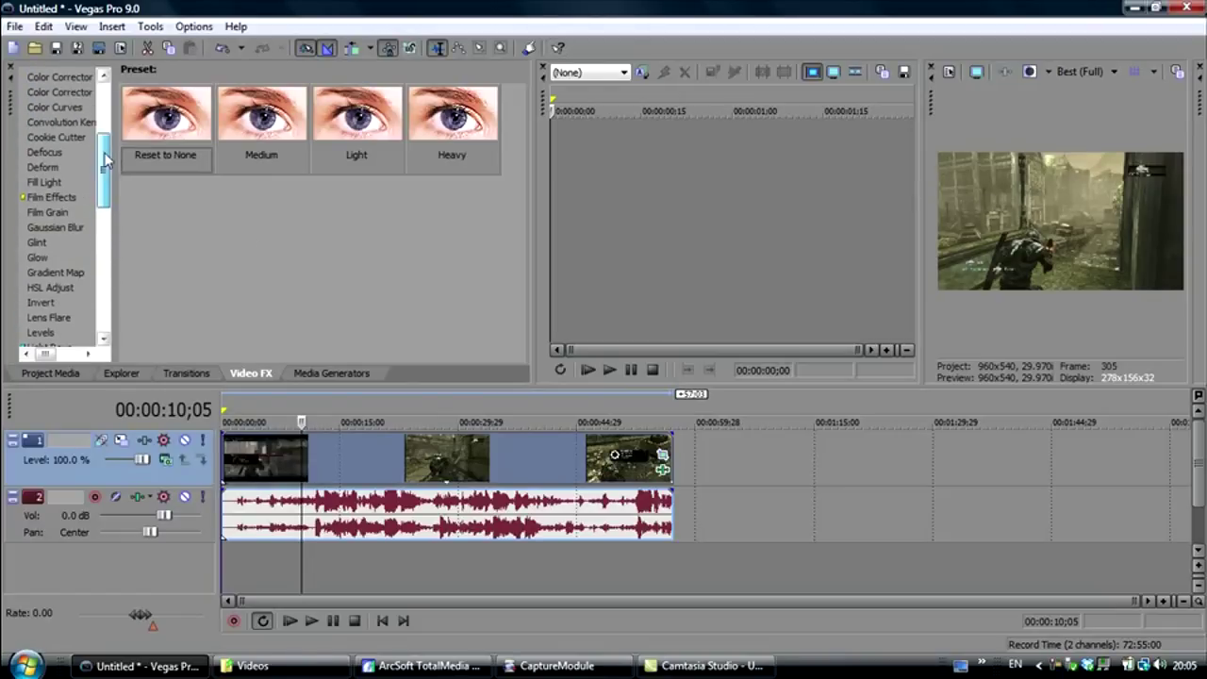
Step: Apply the Color Corrector (Secondary) Studio RGB to Computer RGB preset to the clip
scroll(106, 160, up, 1)
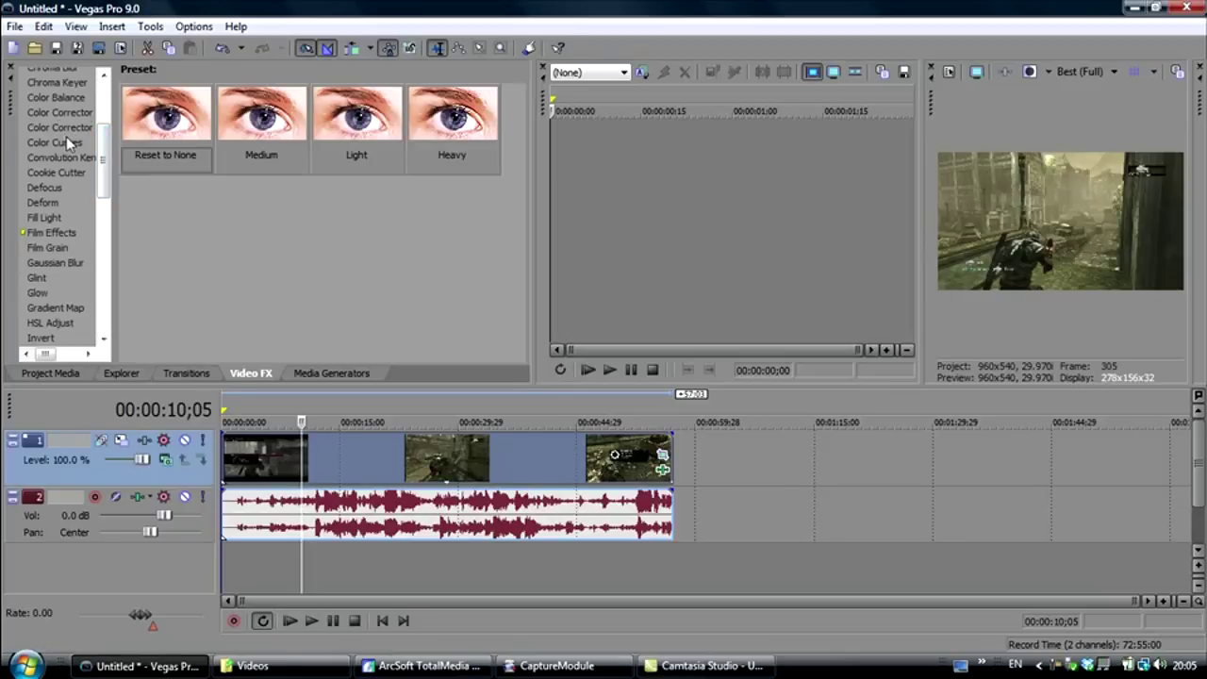
click(68, 142)
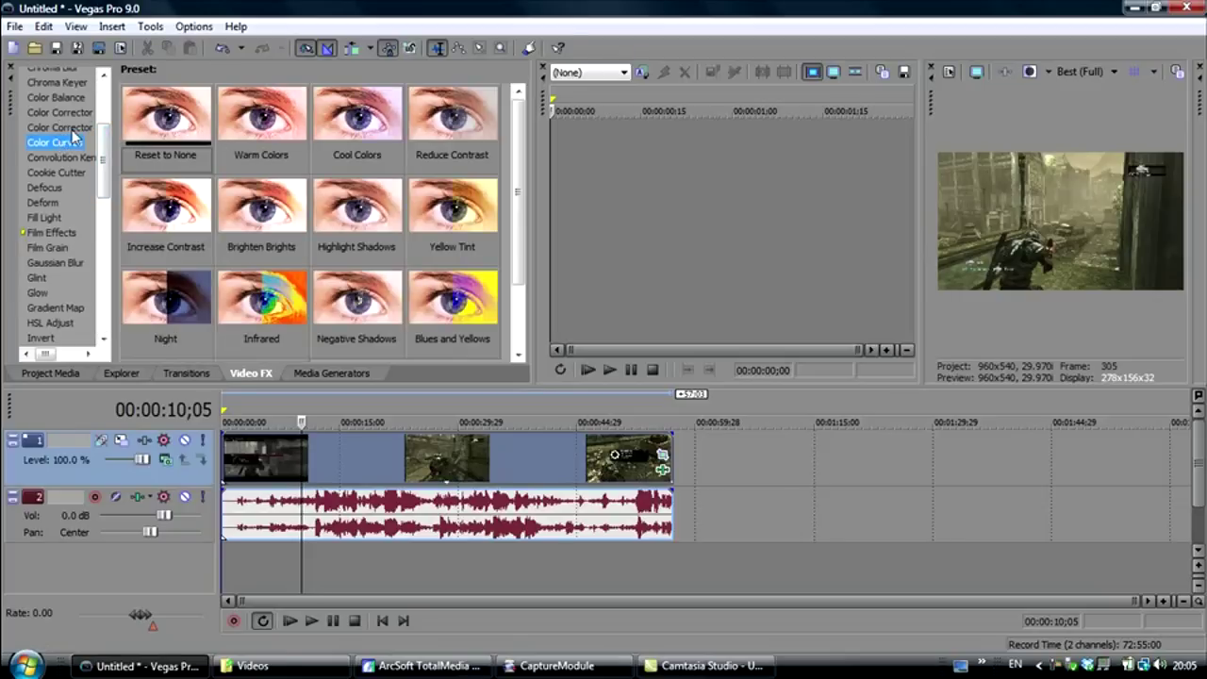
click(61, 129)
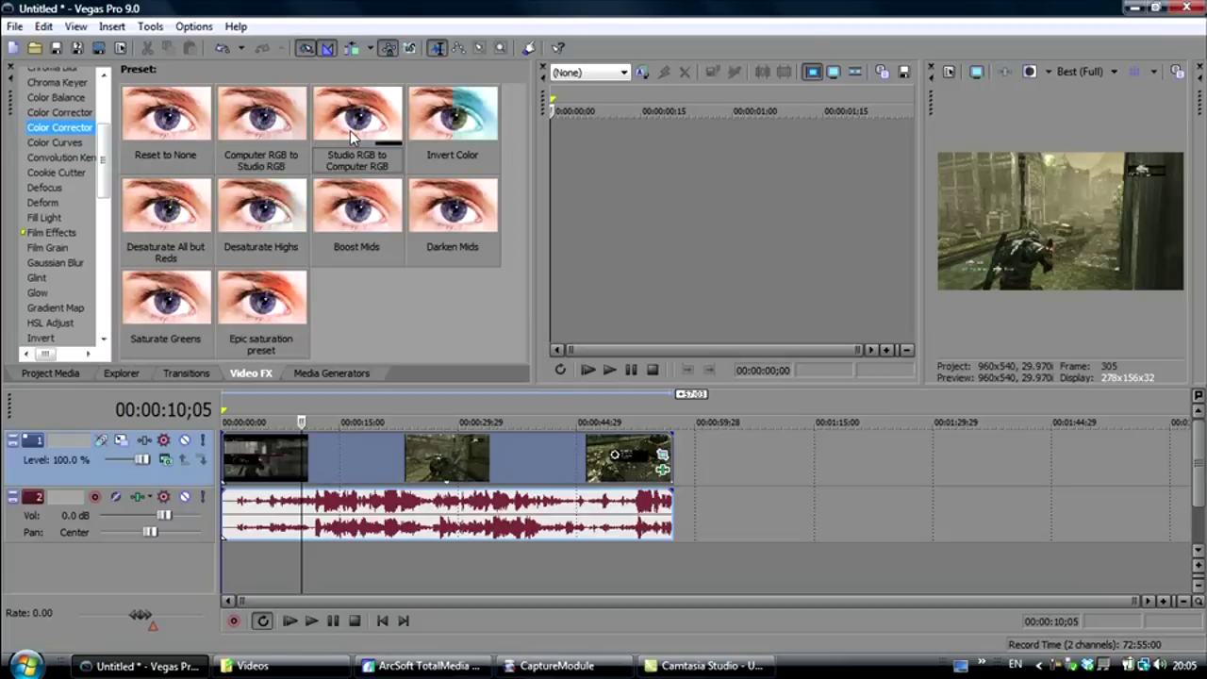
drag(351, 137, 370, 452)
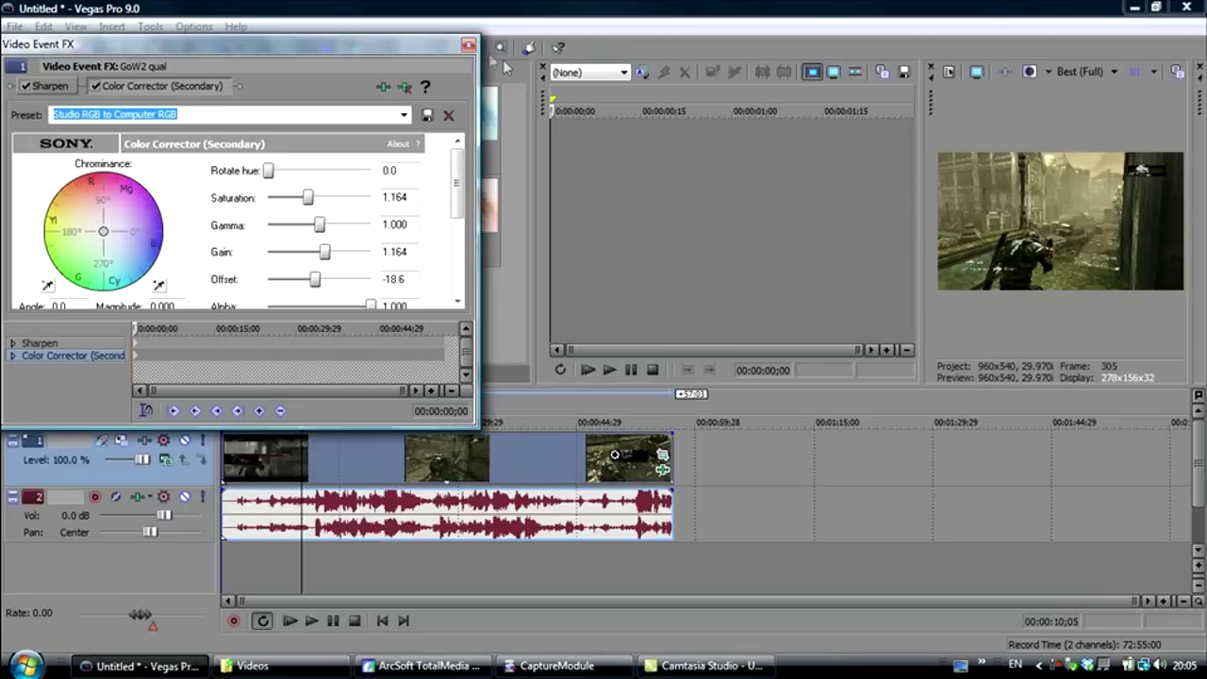
click(469, 45)
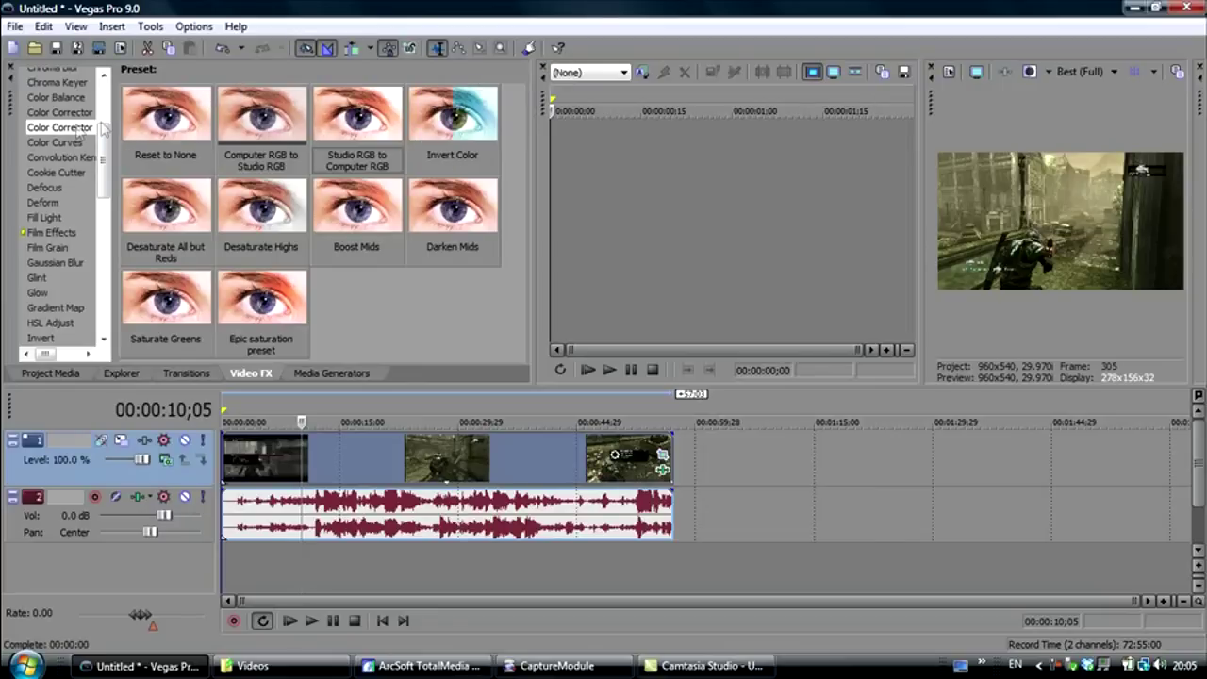
click(68, 142)
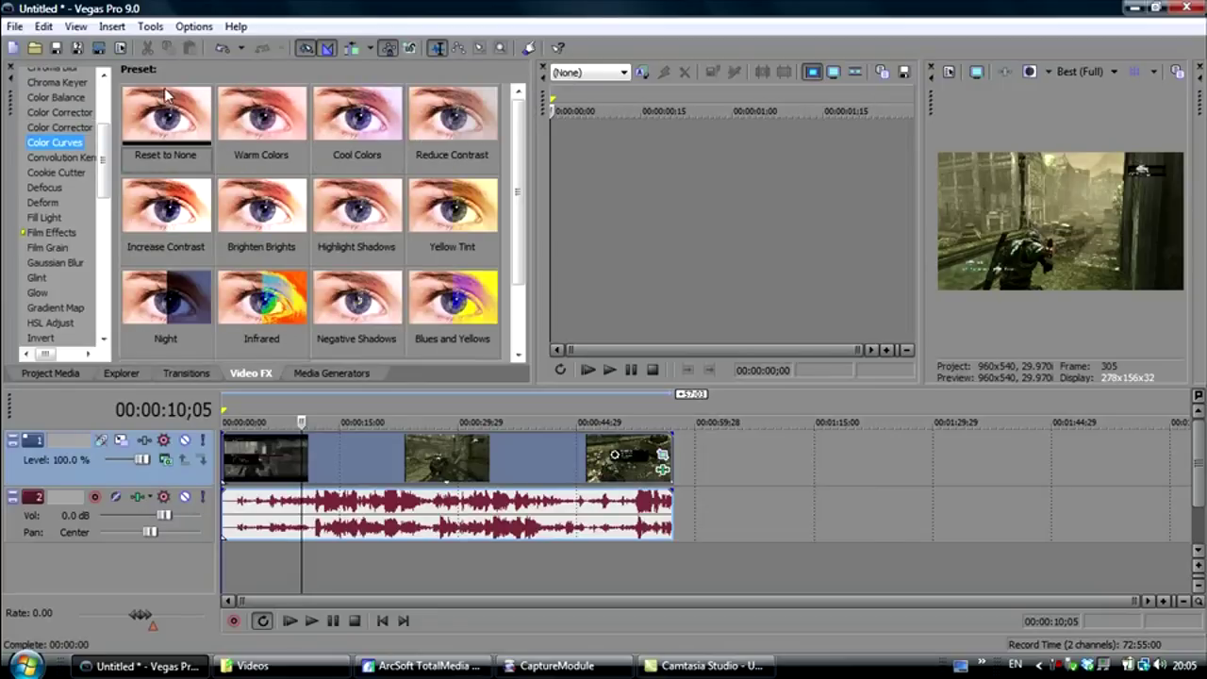
Step: Add Color Curves to the clip and bow the RGB curve upward to brighten it
drag(174, 108, 429, 445)
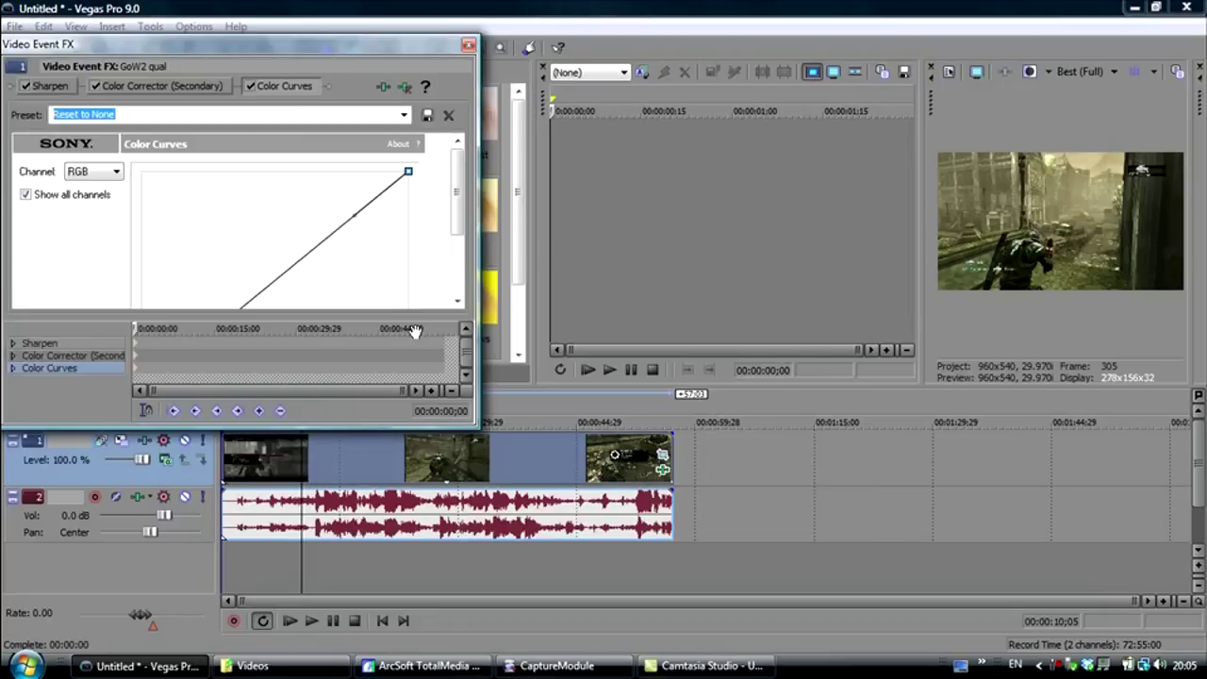
drag(355, 218, 328, 174)
drag(459, 192, 458, 250)
drag(196, 228, 208, 271)
drag(457, 240, 383, 196)
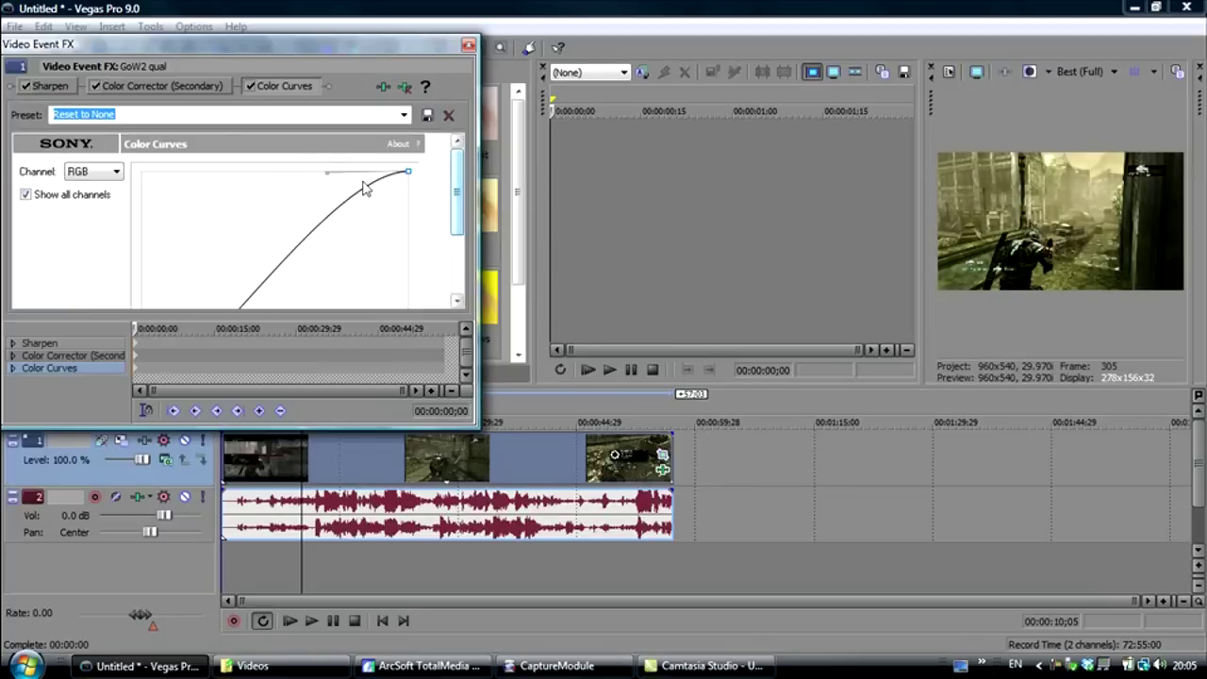
drag(327, 174, 302, 173)
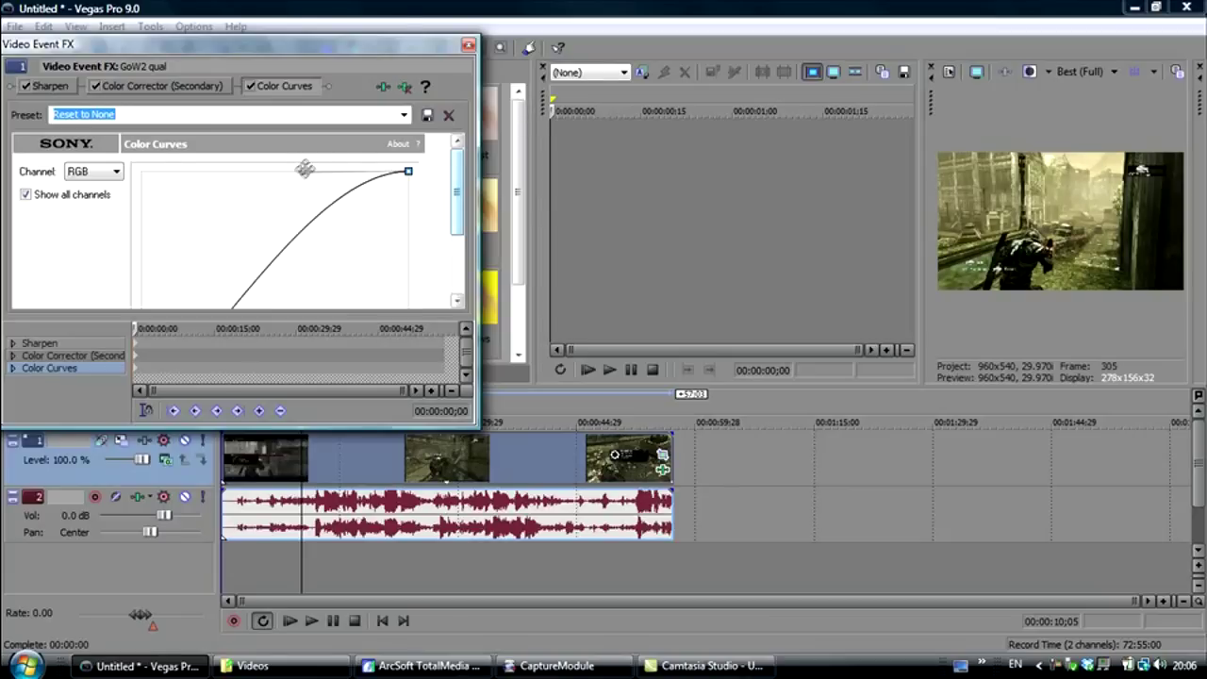
drag(301, 173, 295, 173)
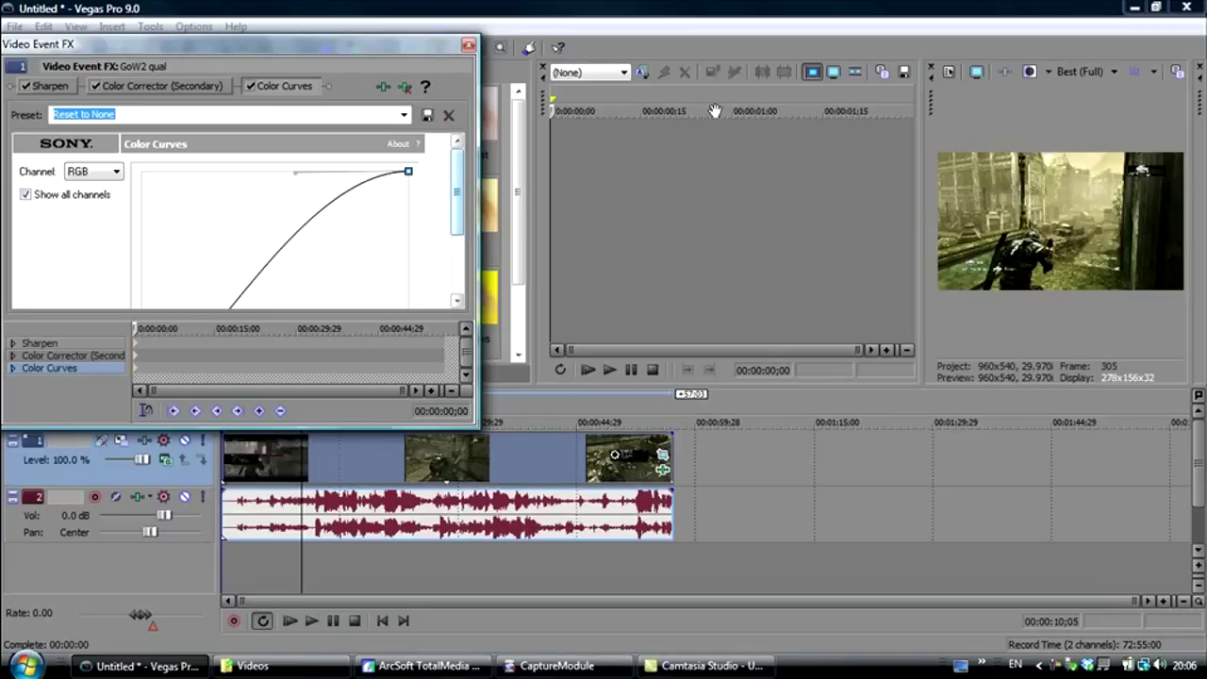
click(468, 44)
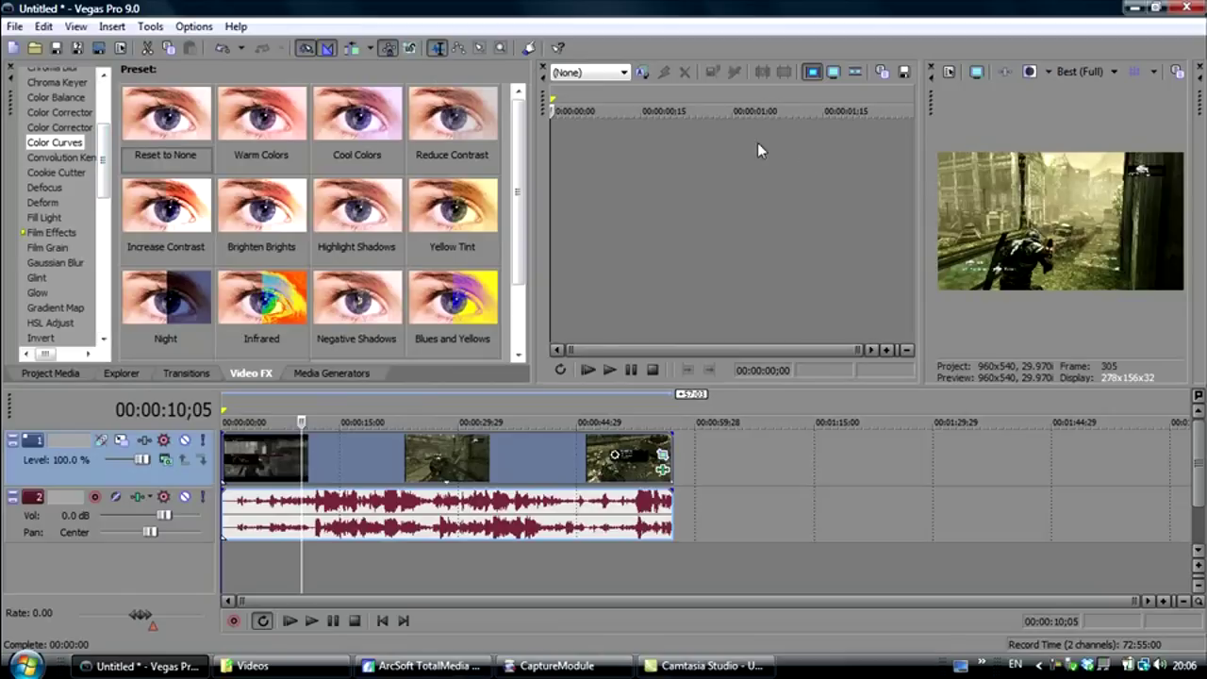
Step: Try the Soft Moderate Contrast preset on the clip, then remove Soft Contrast from its chain
drag(104, 149, 104, 281)
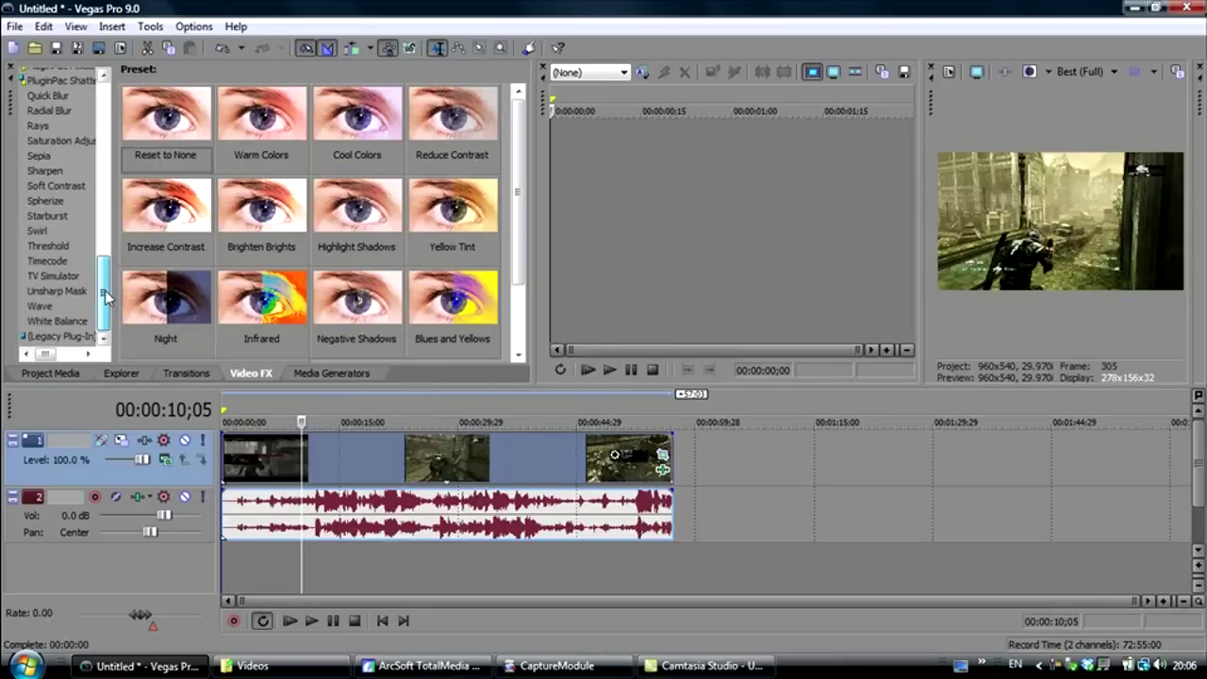
click(74, 186)
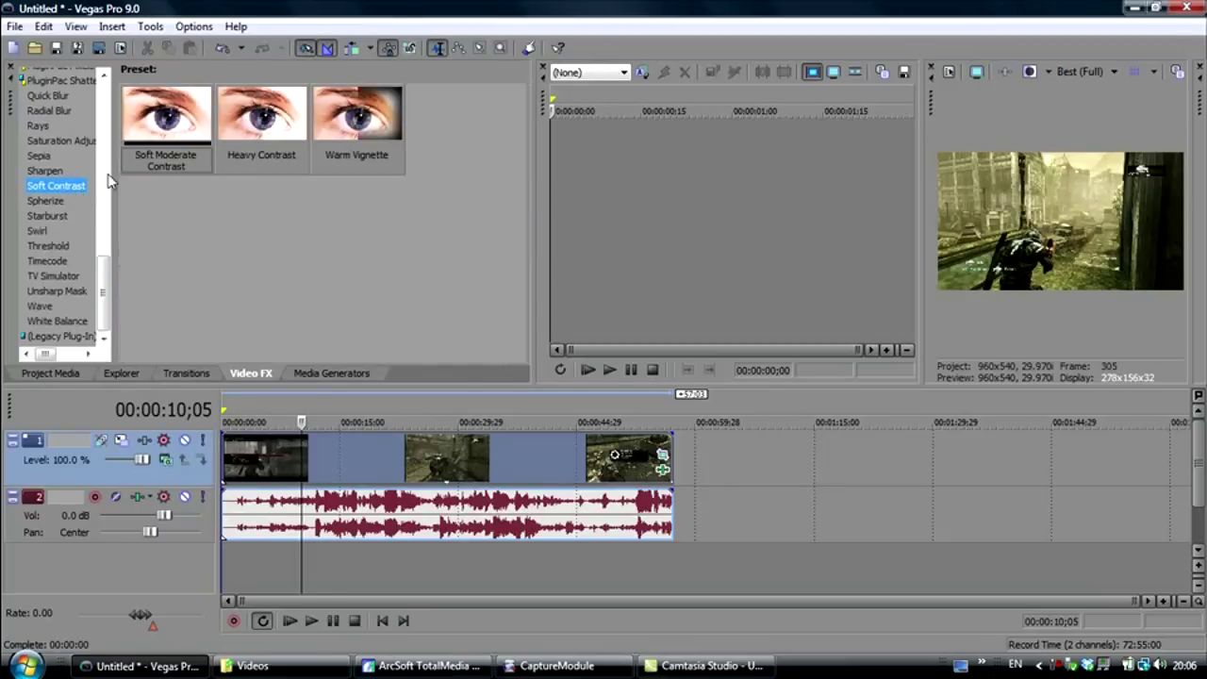
drag(168, 132, 362, 454)
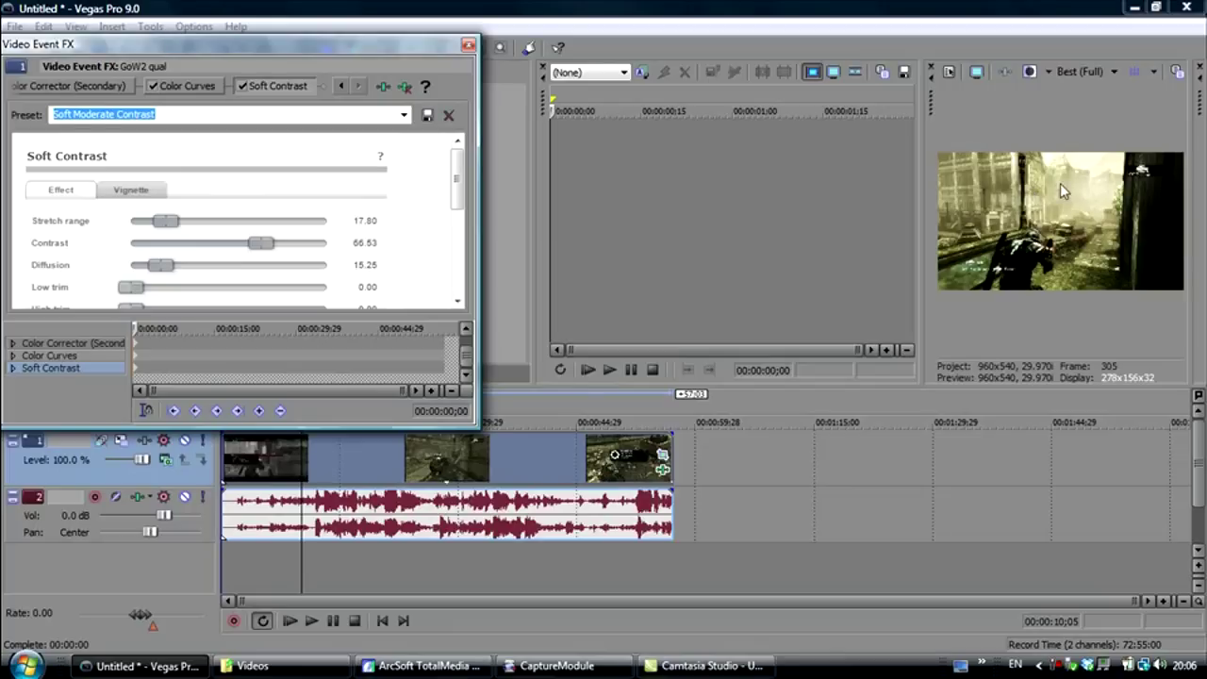
click(407, 92)
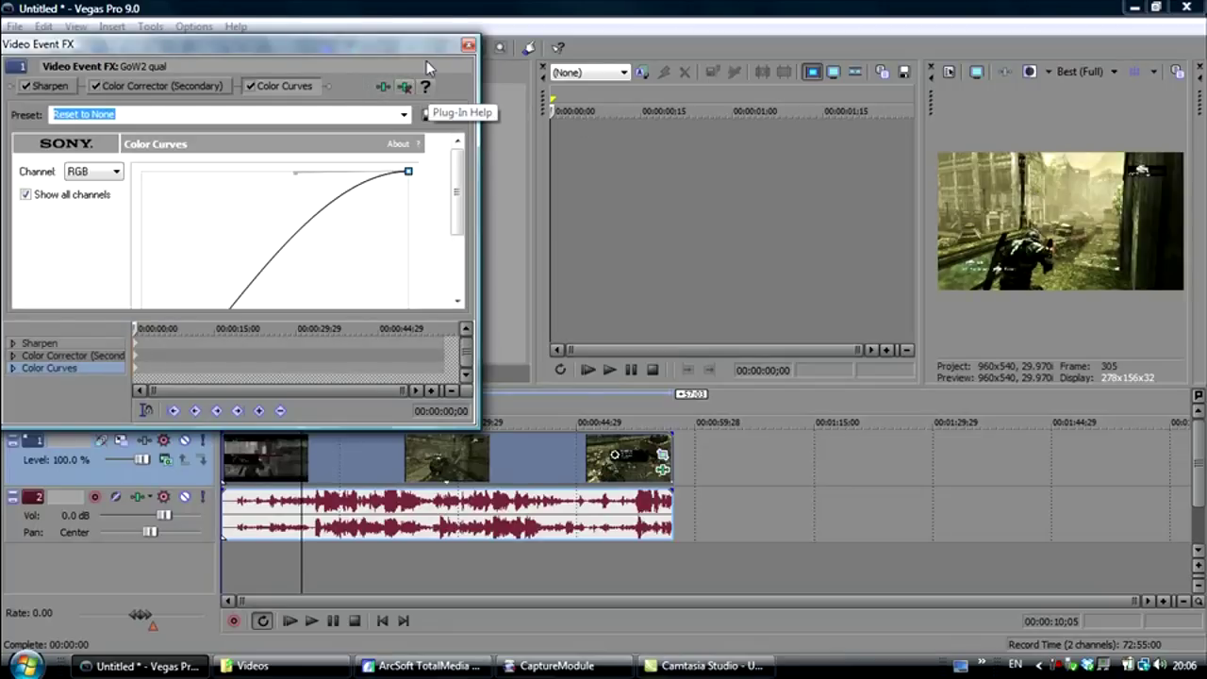
click(468, 44)
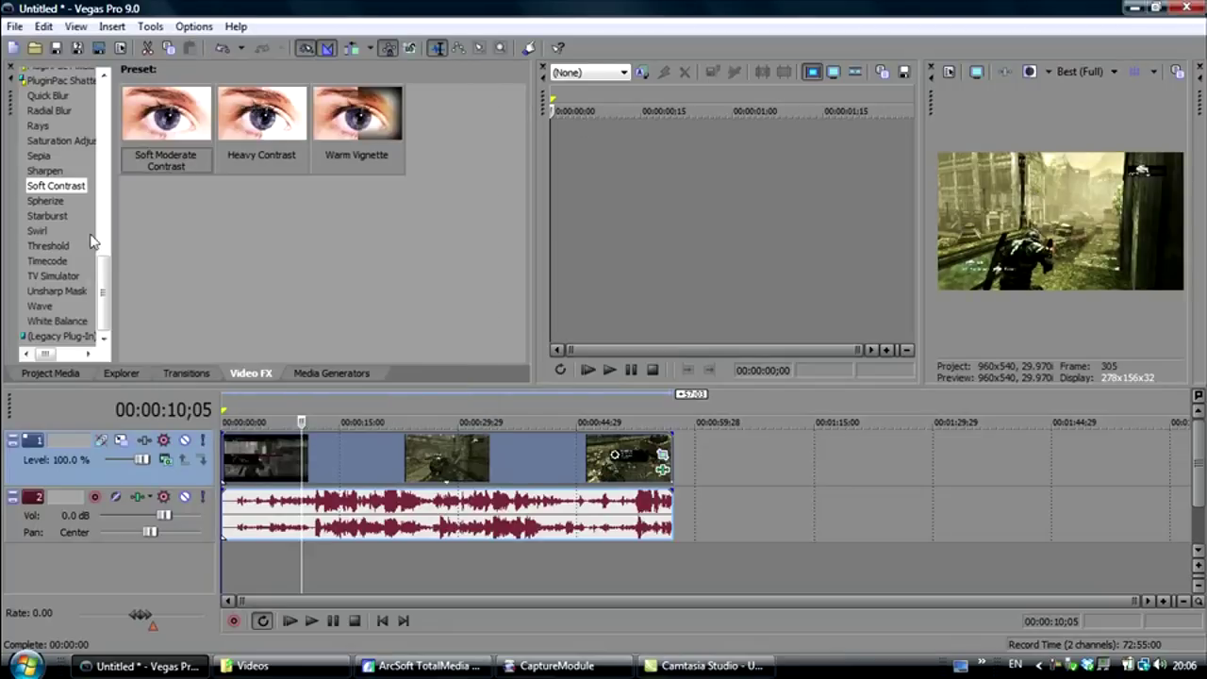
drag(106, 277, 108, 238)
click(58, 279)
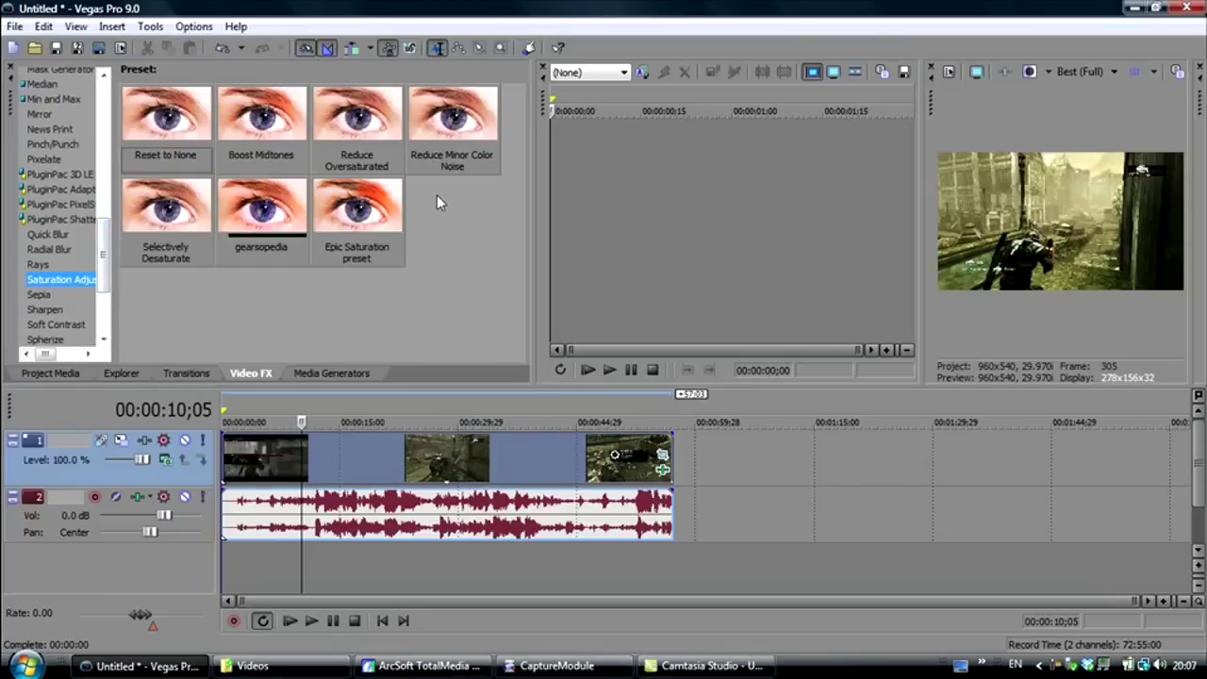
Step: Try the Epic Saturation preset on the middle clip, review its sliders, then remove it
drag(358, 215, 429, 455)
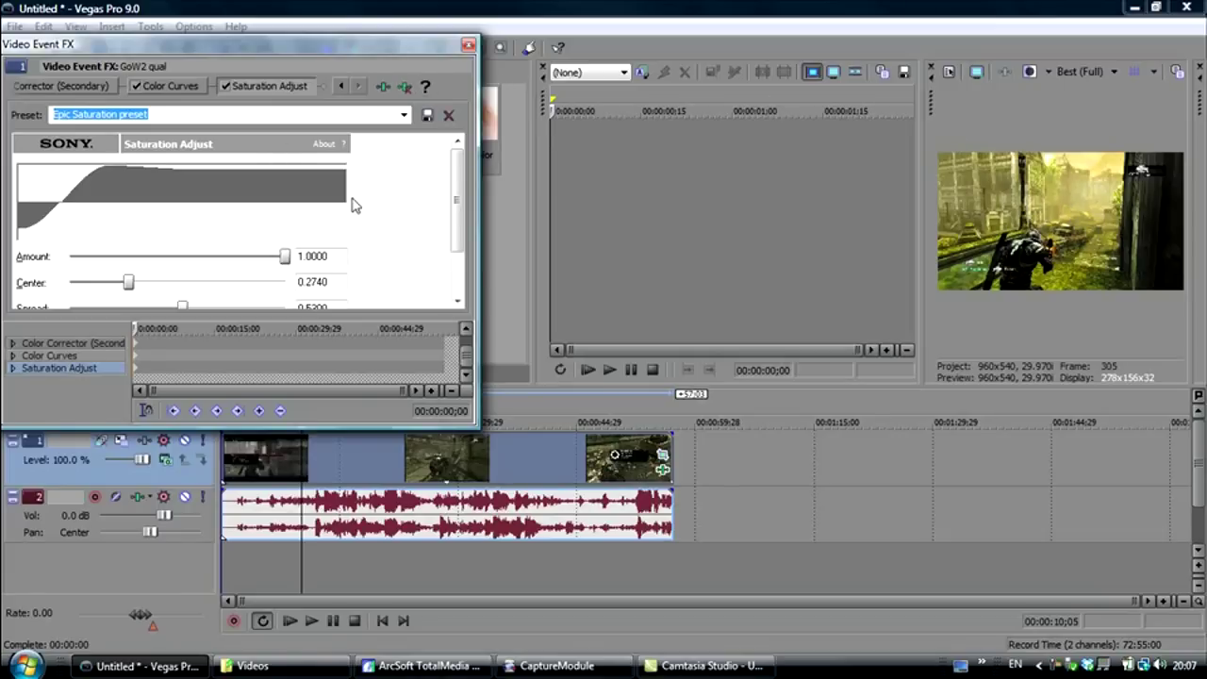
scroll(459, 221, down, 3)
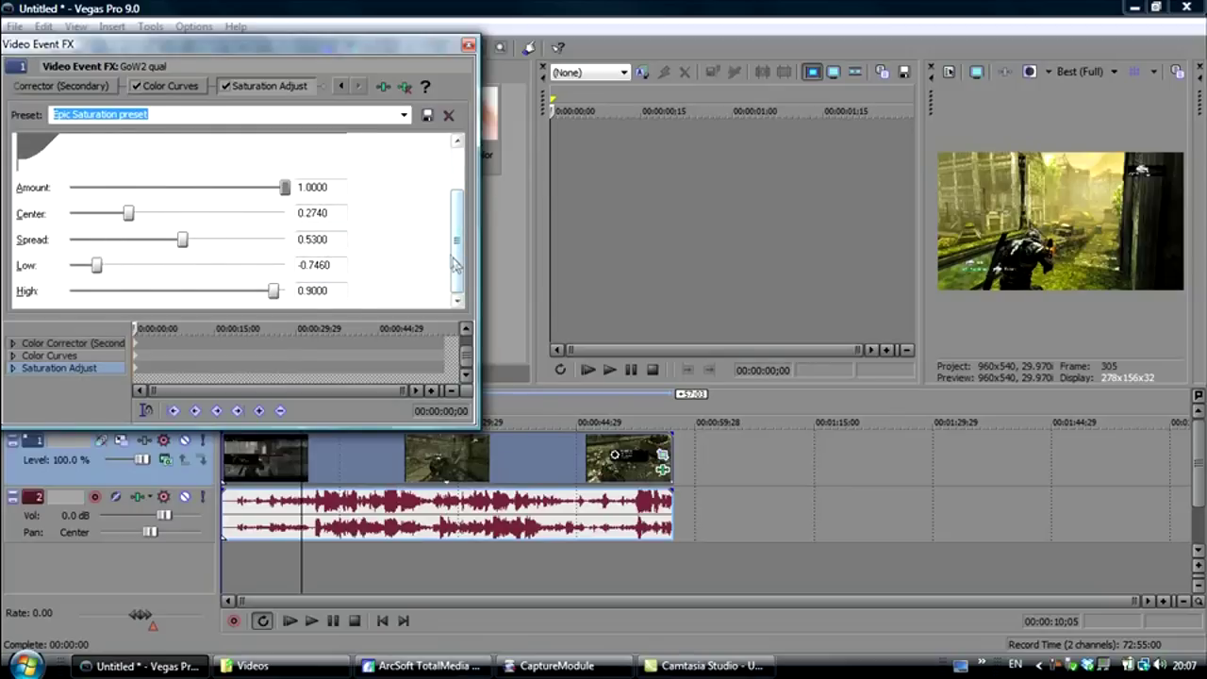
scroll(456, 265, up, 3)
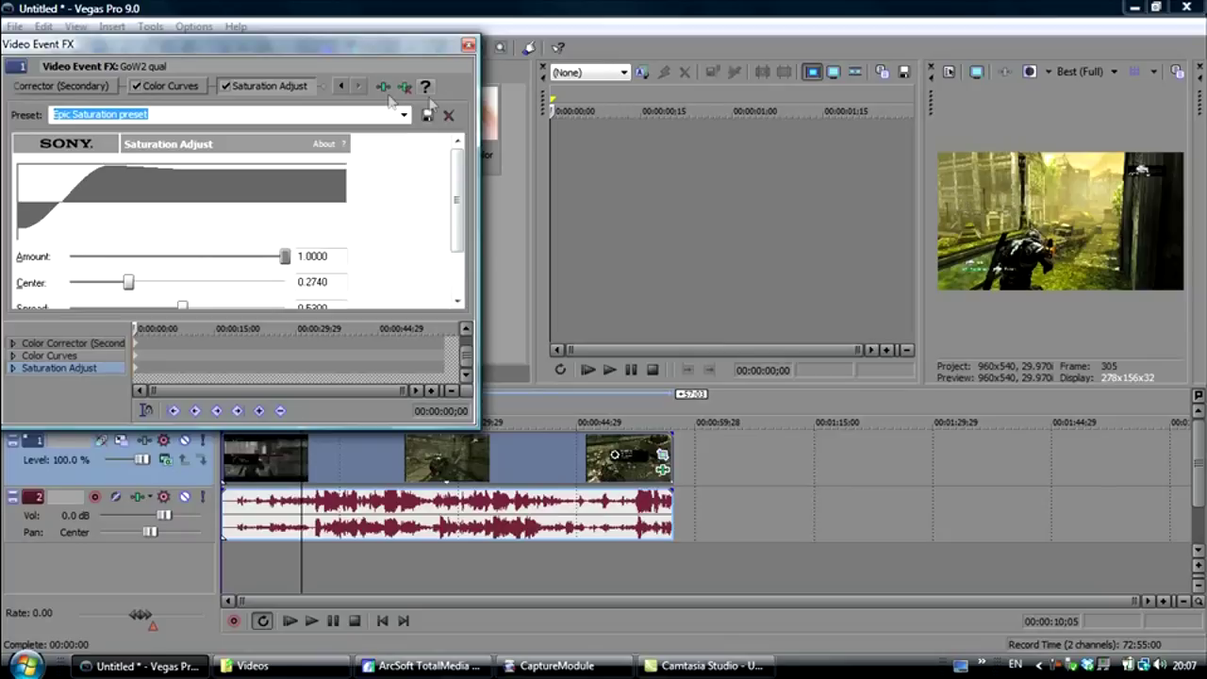
click(405, 86)
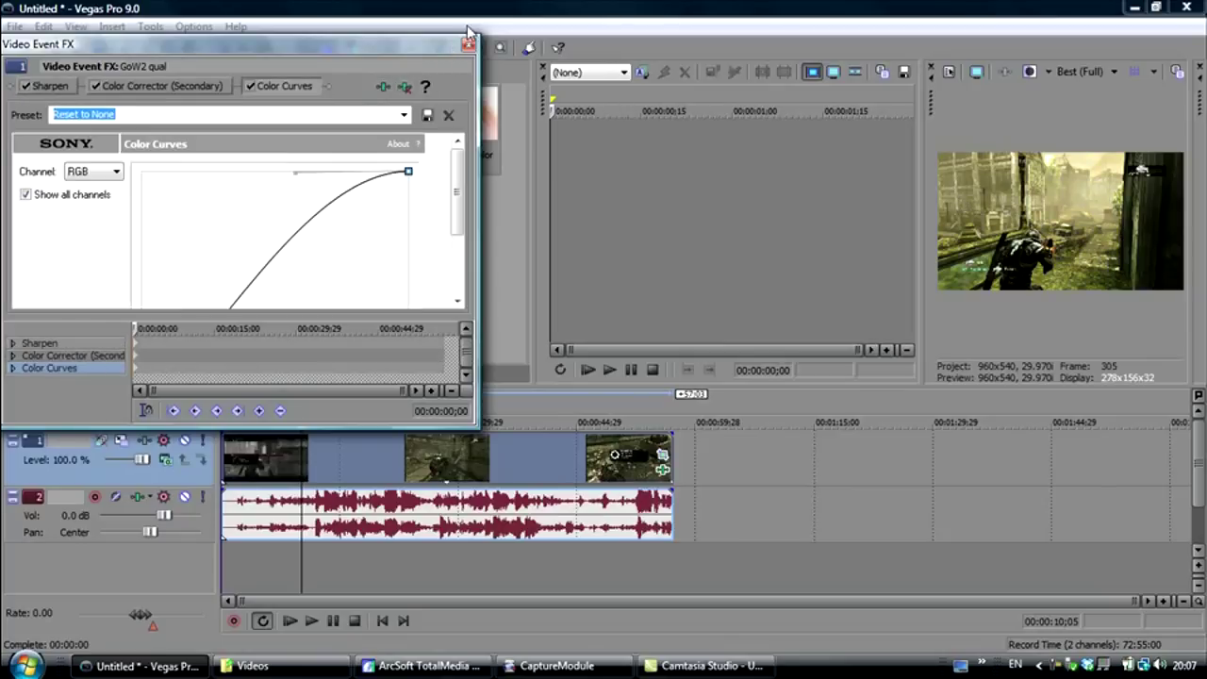
click(469, 44)
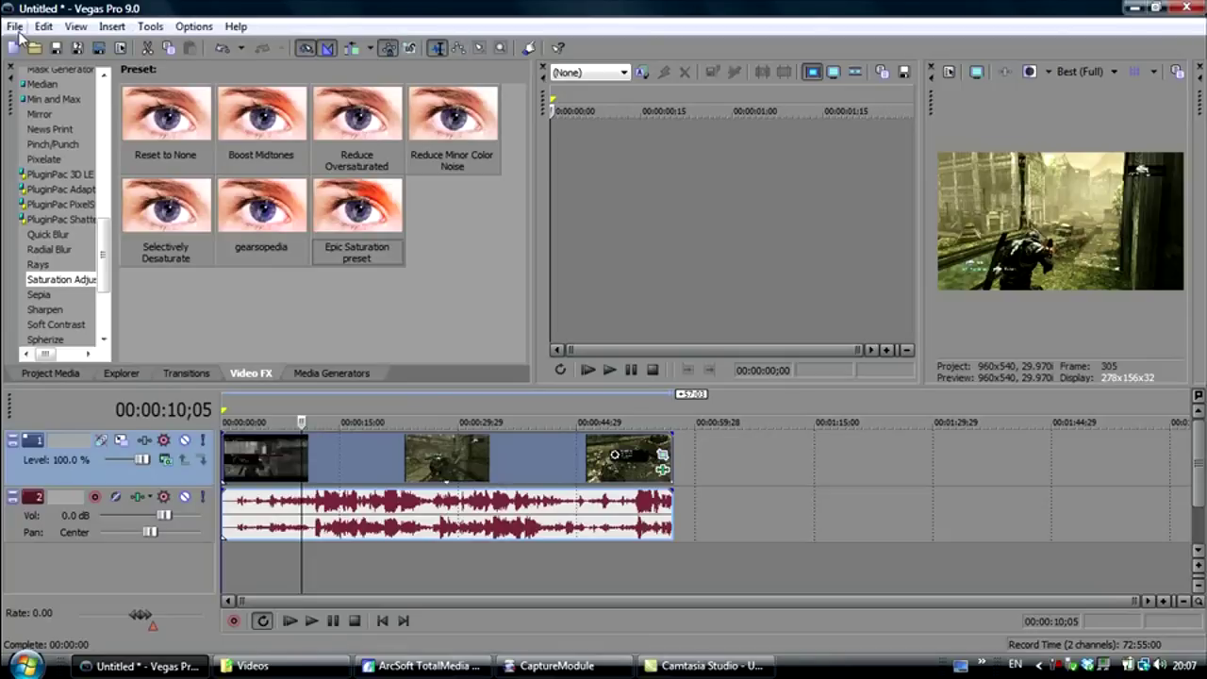
click(17, 29)
Step: In MainConcept AVC/AAC custom render settings, set the frame size to 960 x 540 and check frame rates
click(44, 147)
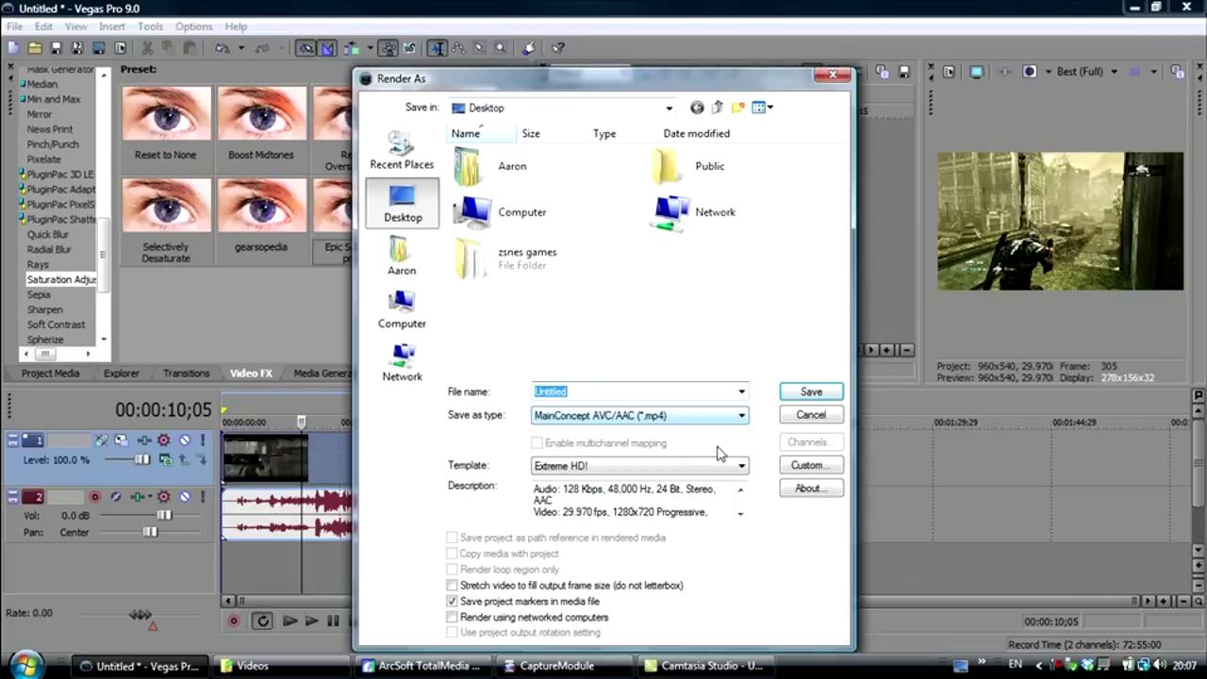
click(797, 466)
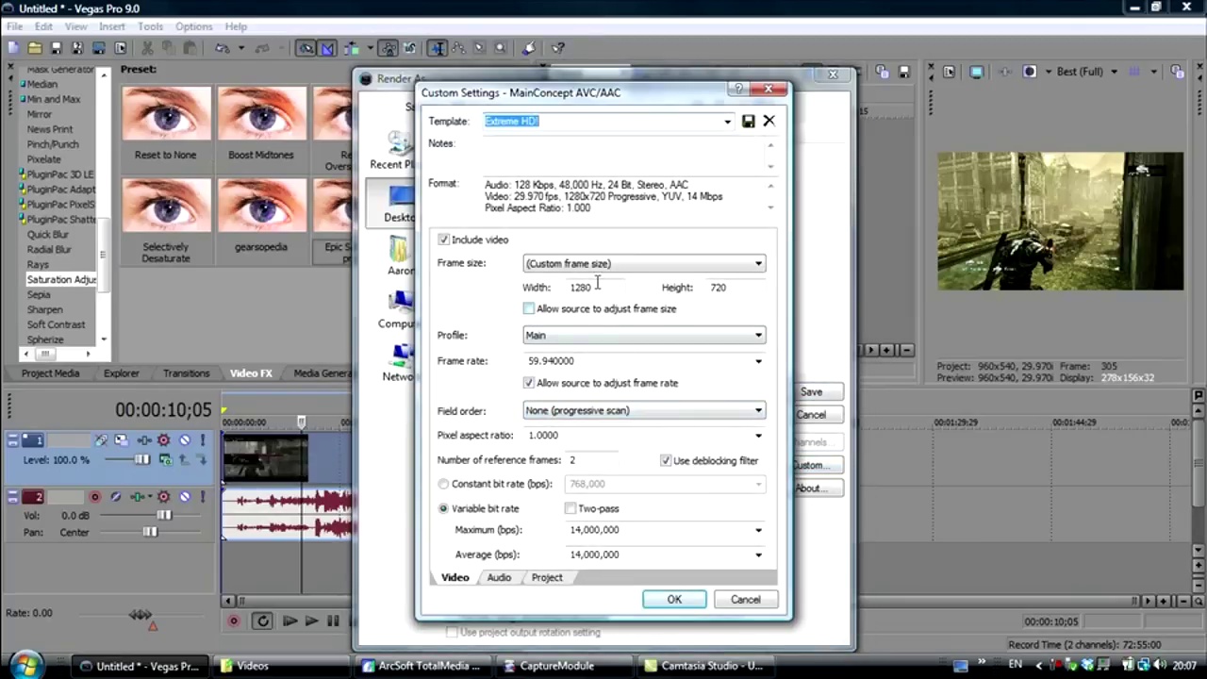
double_click(580, 287)
text(960)
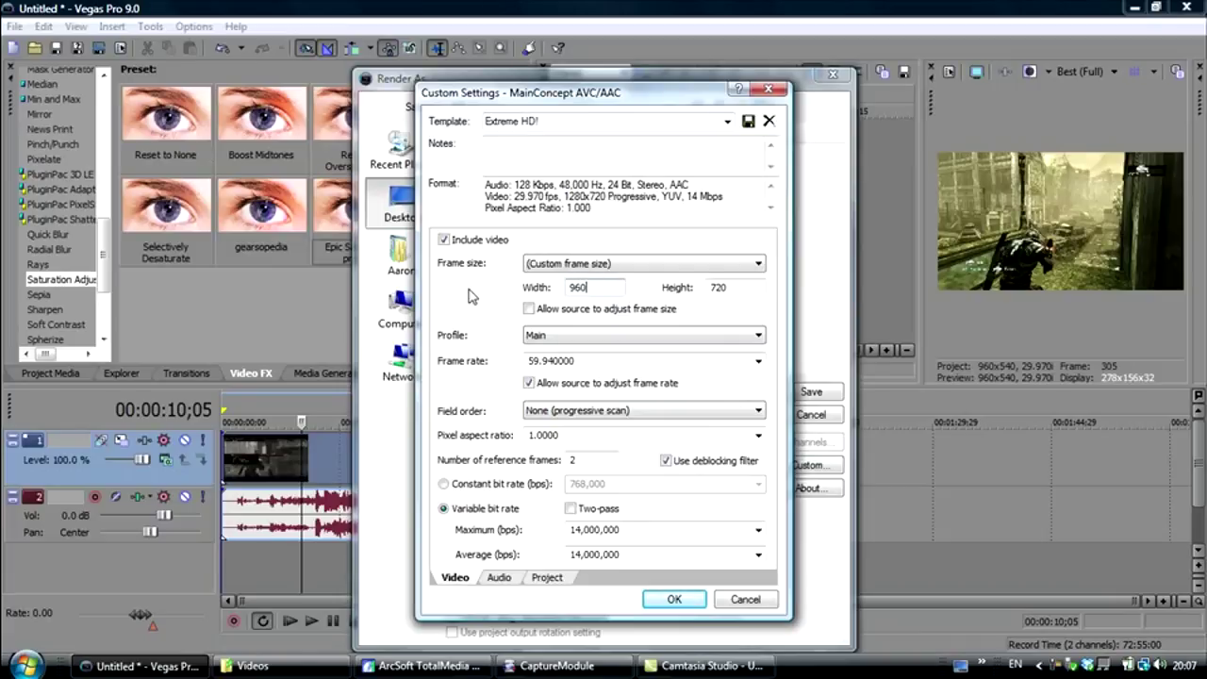
key(Tab)
text(540)
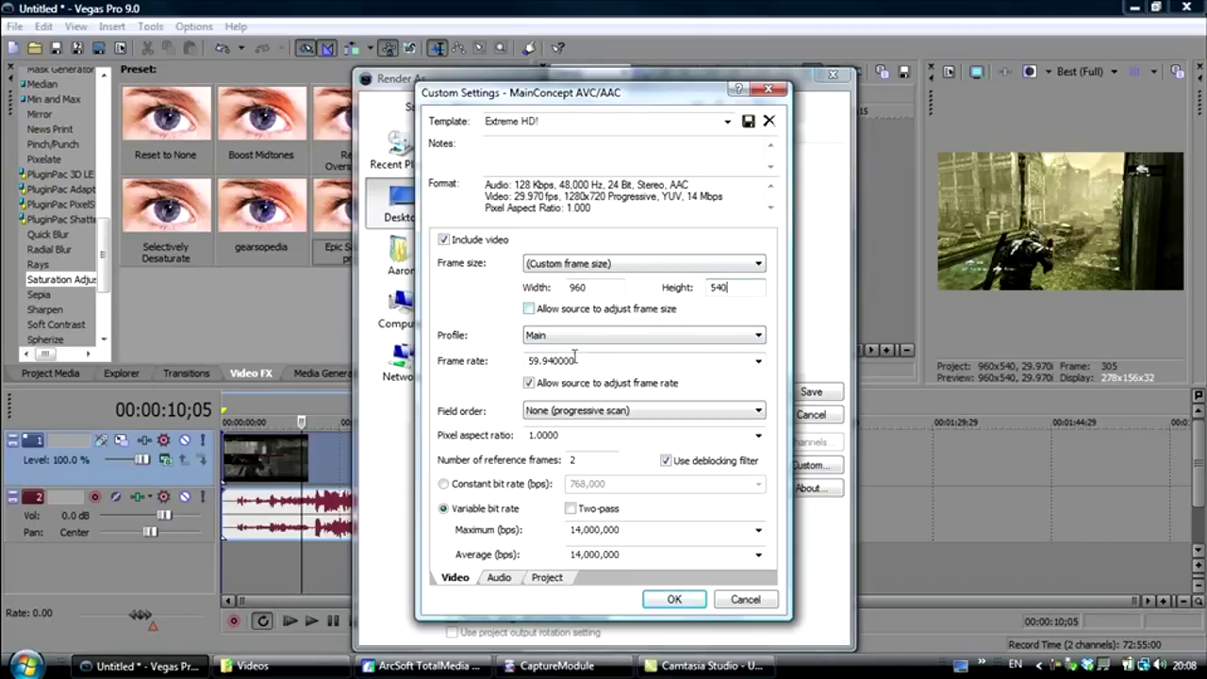
click(758, 361)
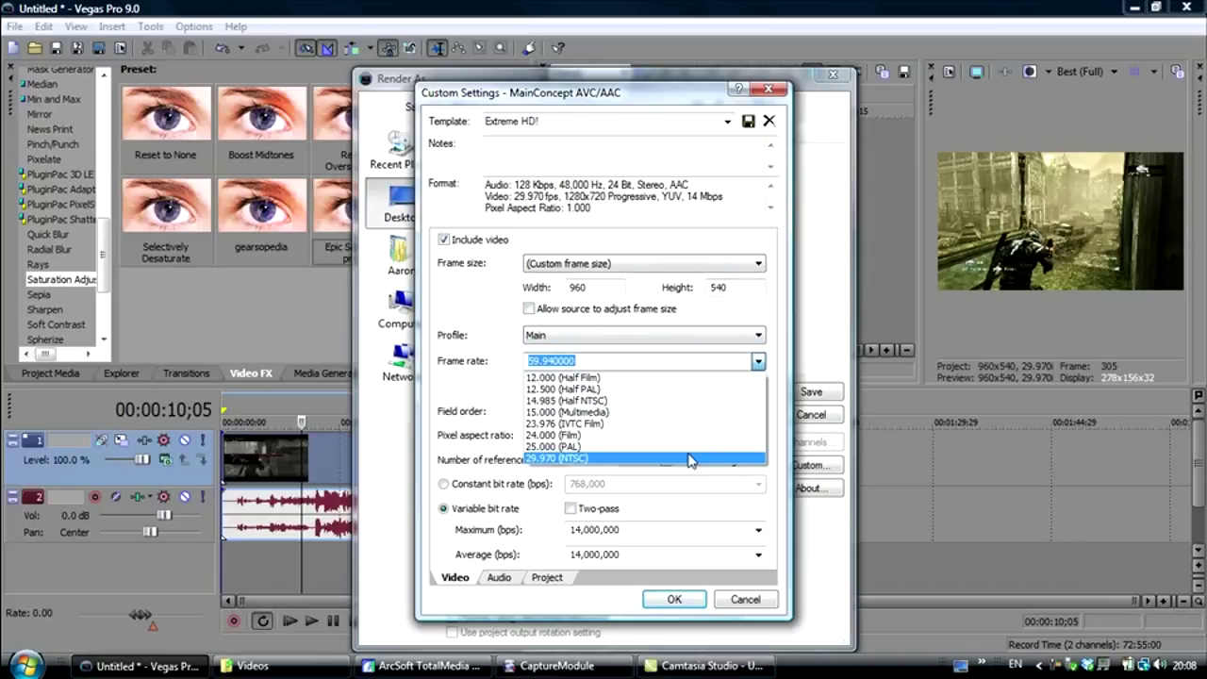
Step: Review frame rate, field order, Audio and Project settings, then cancel the MP4 custom settings
click(505, 379)
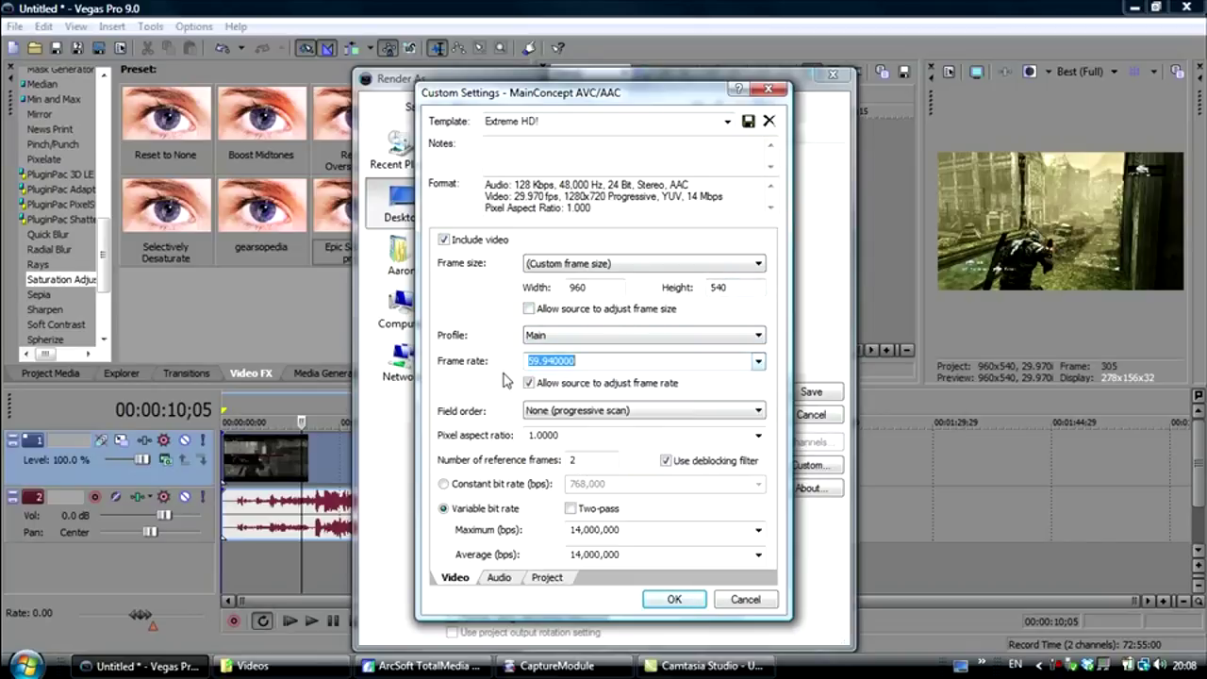
click(623, 419)
click(499, 579)
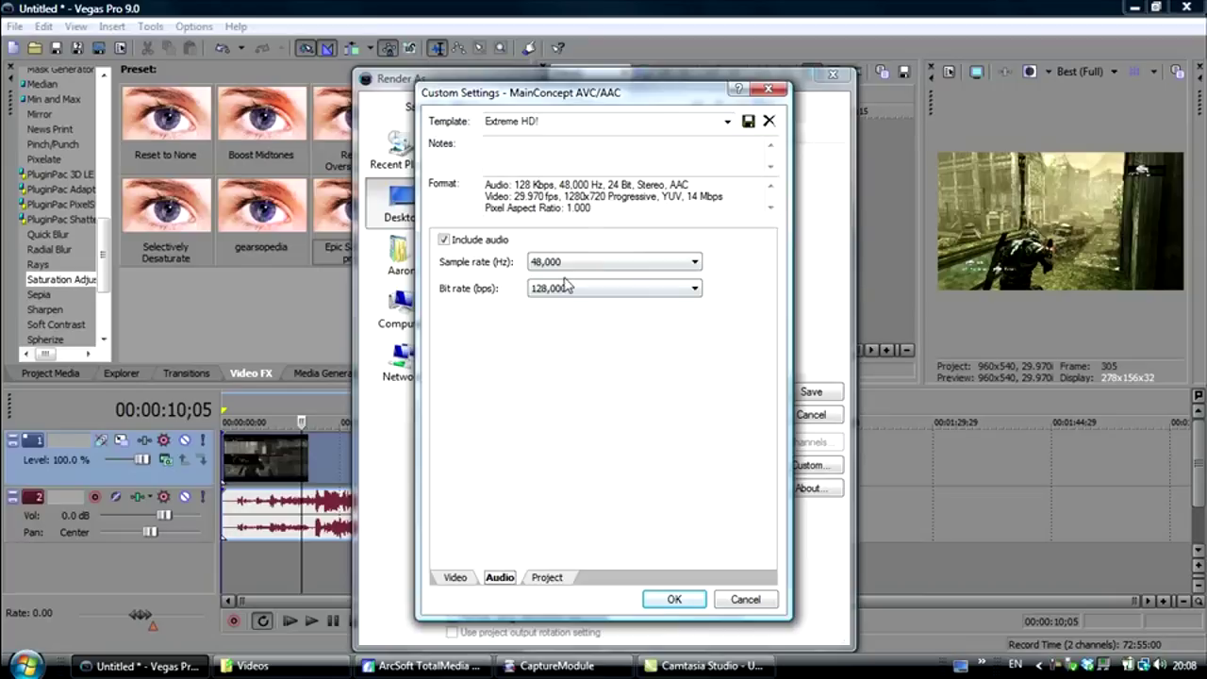
click(547, 577)
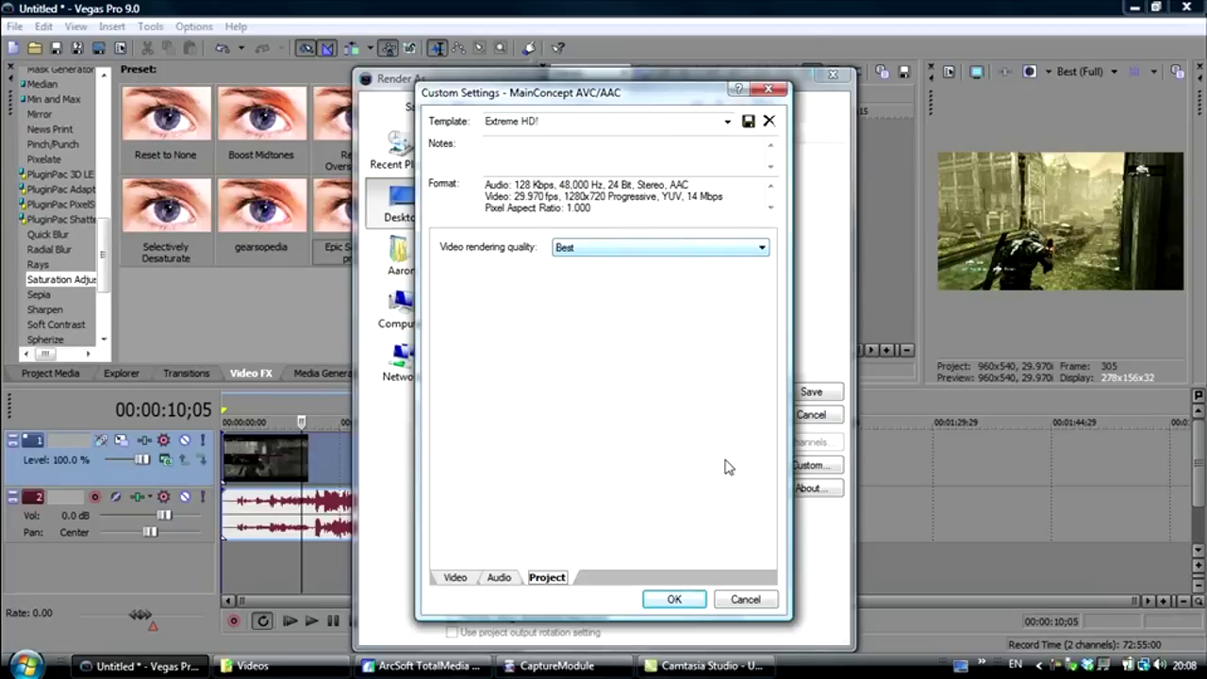
click(744, 601)
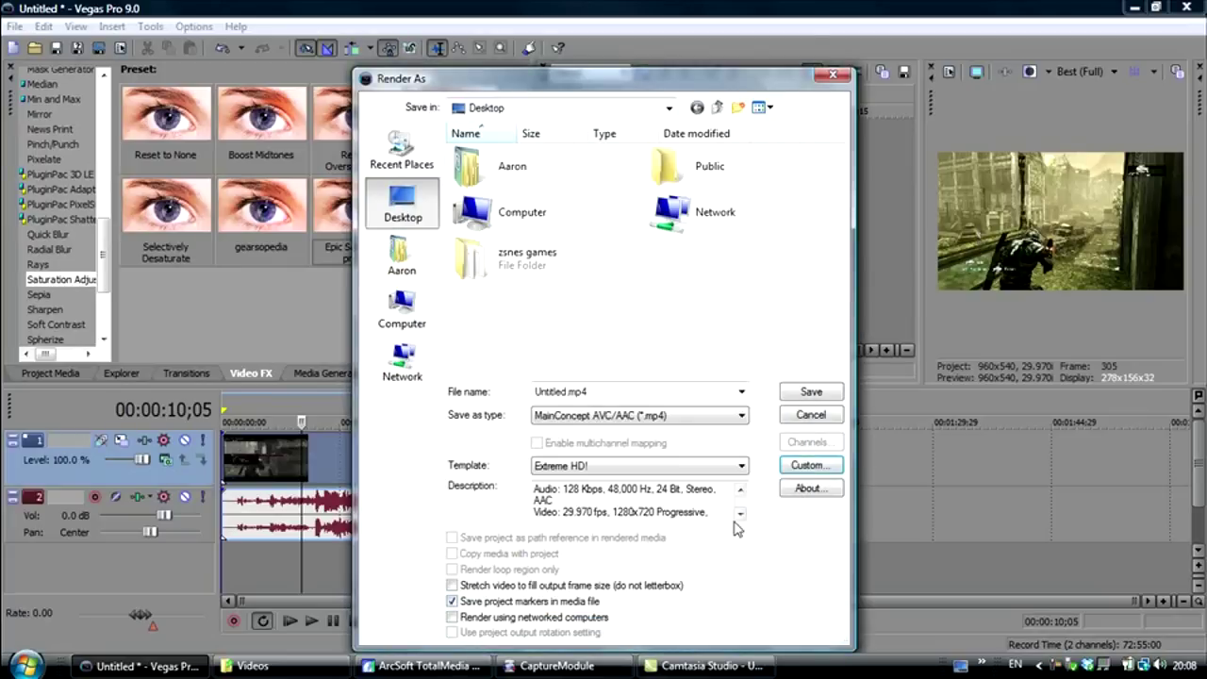
Step: Switch the output format to Windows Media Video V11 and open its custom video settings
click(721, 415)
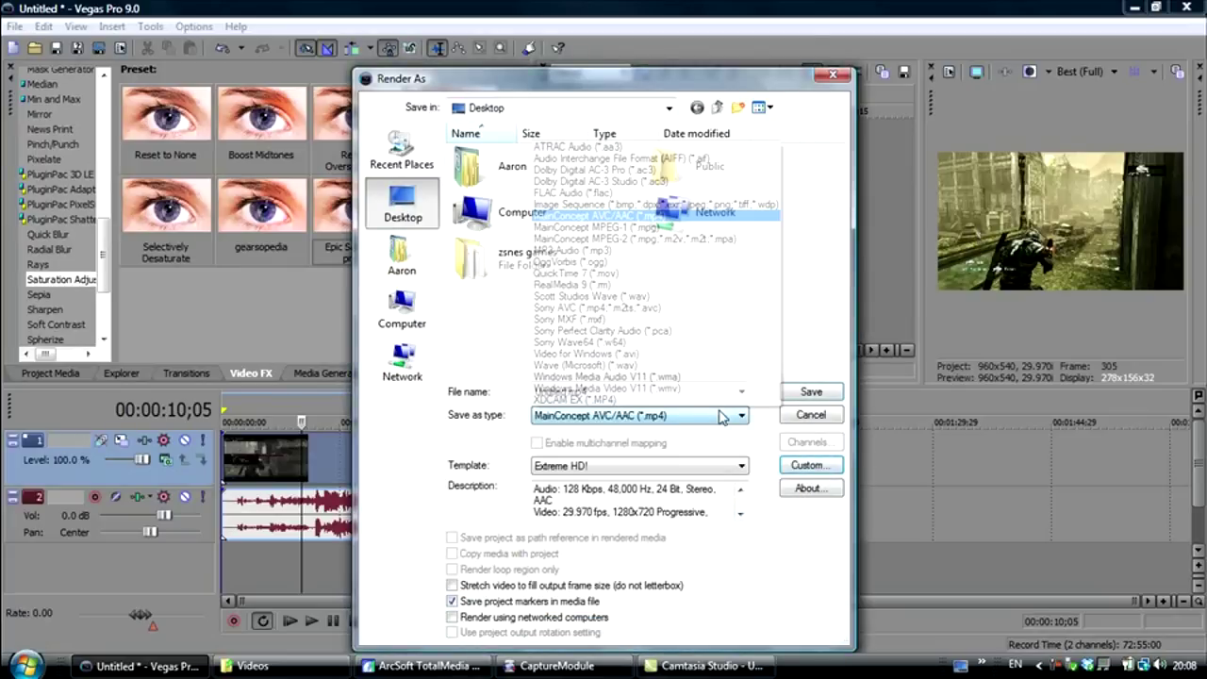
click(671, 386)
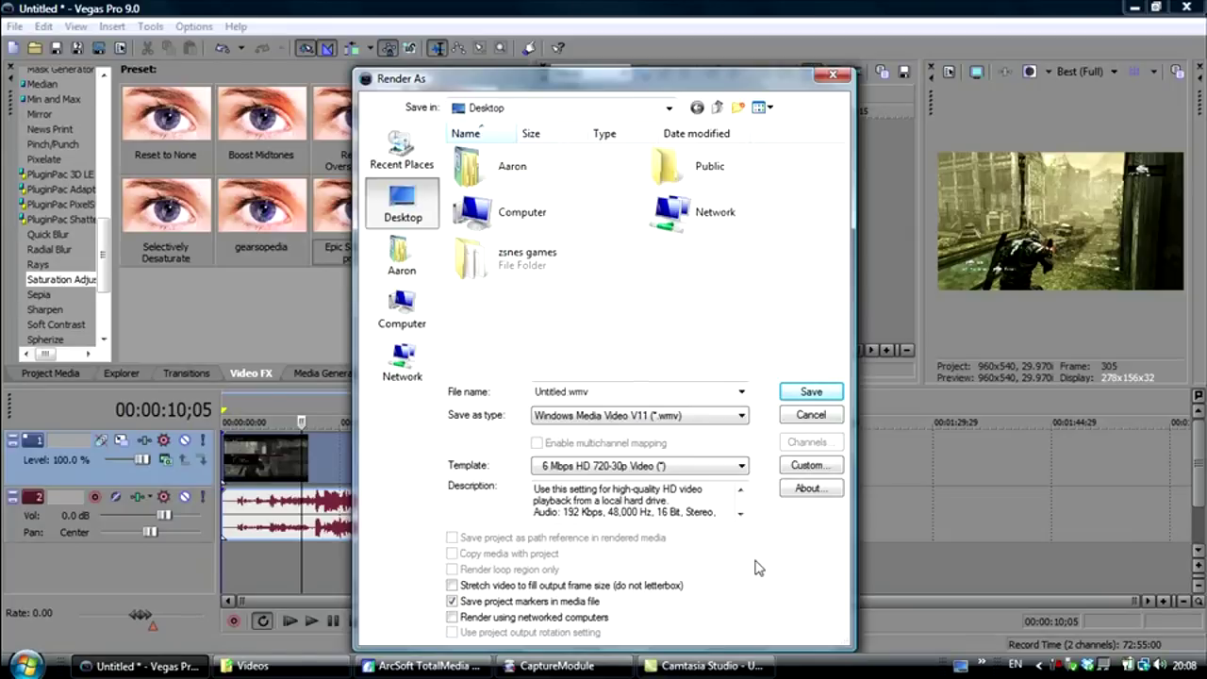
click(809, 463)
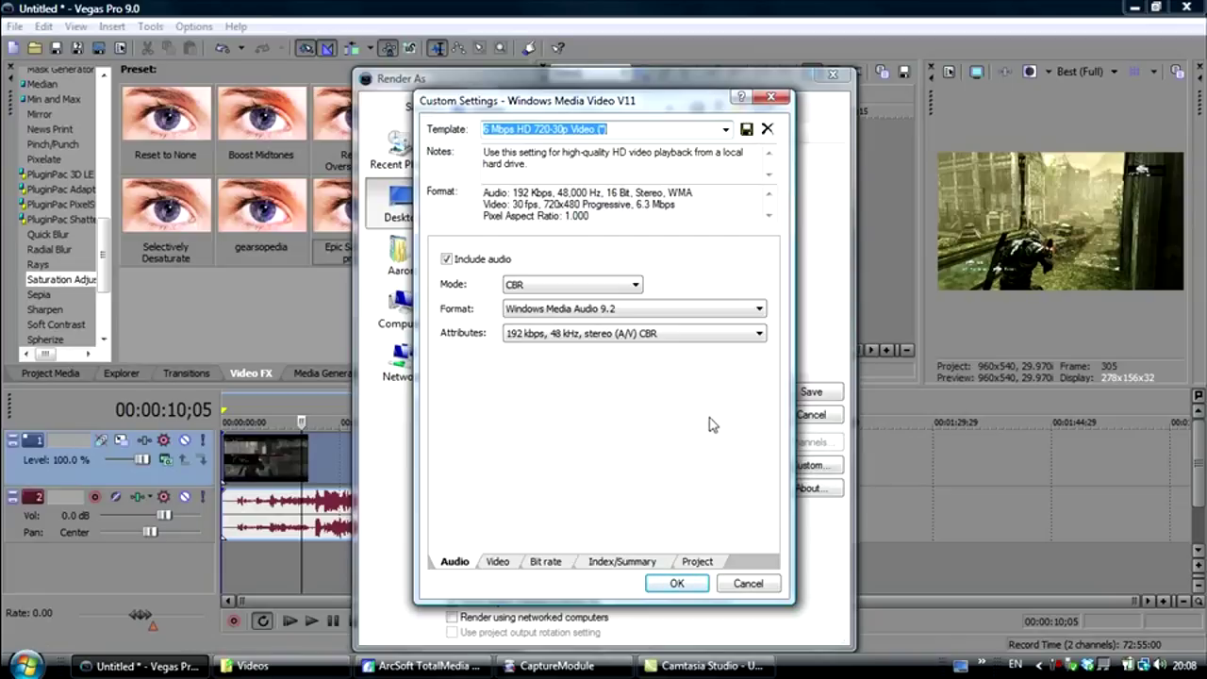
click(500, 561)
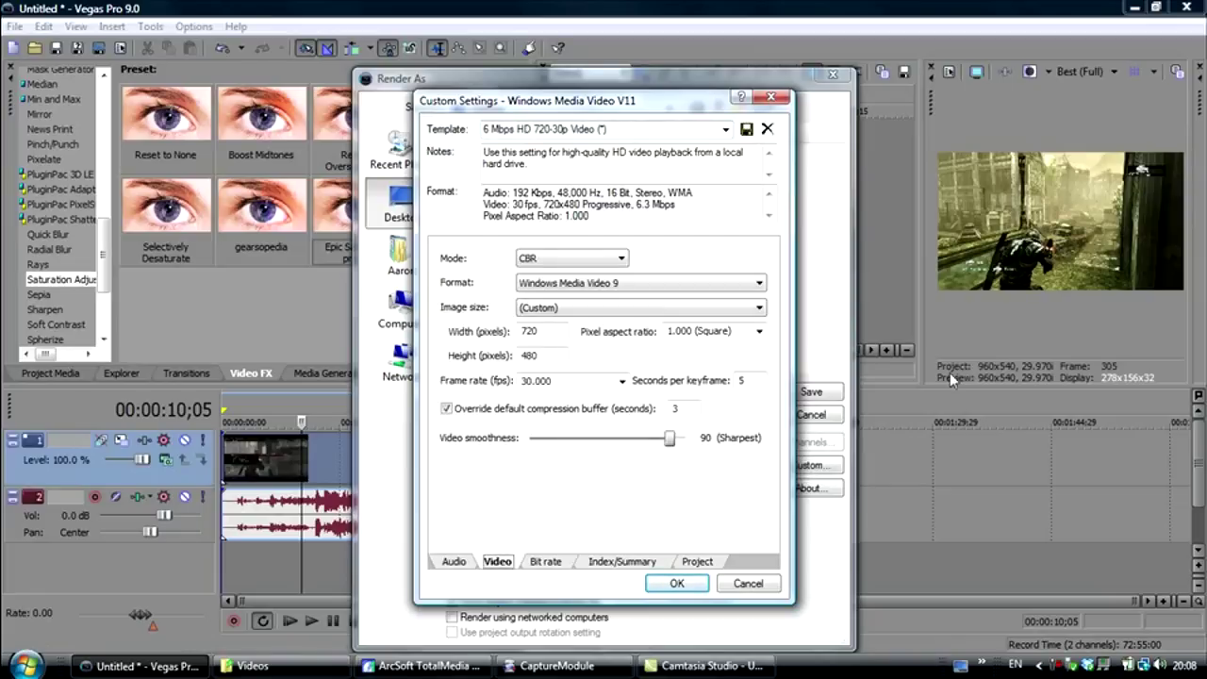
Step: Set the WMV frame size to 960 x 540 and video smoothness to 100
double_click(530, 331)
text(960)
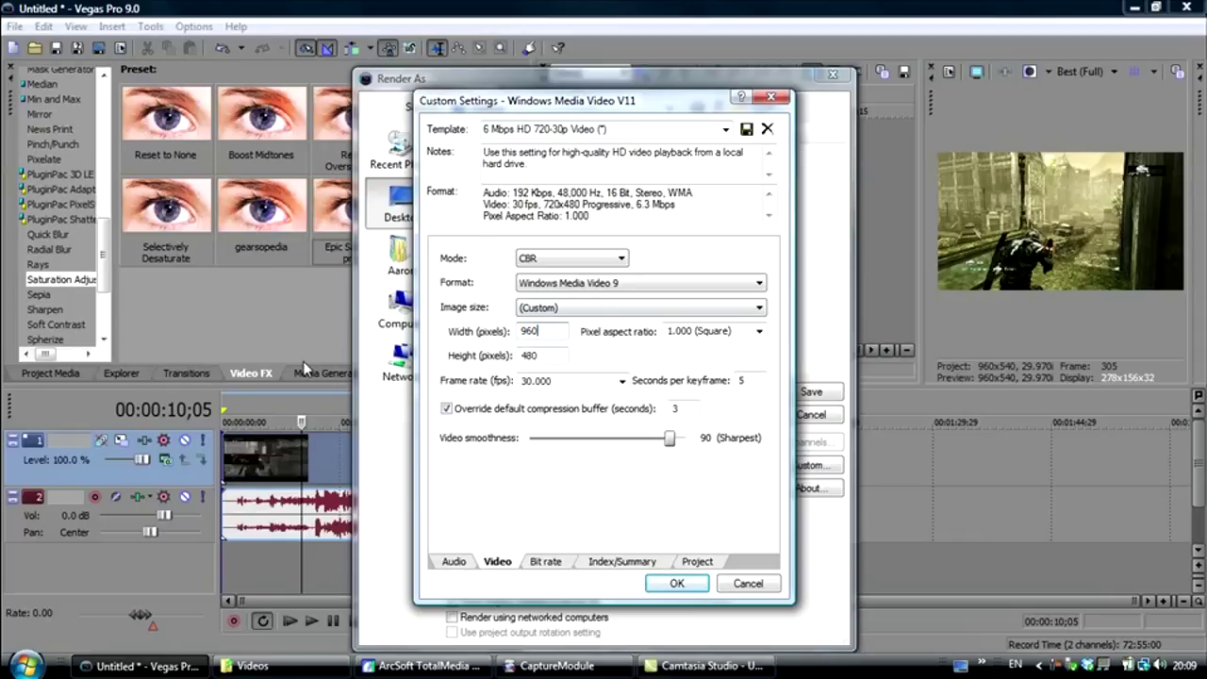
key(Tab)
text(540)
drag(670, 438, 686, 437)
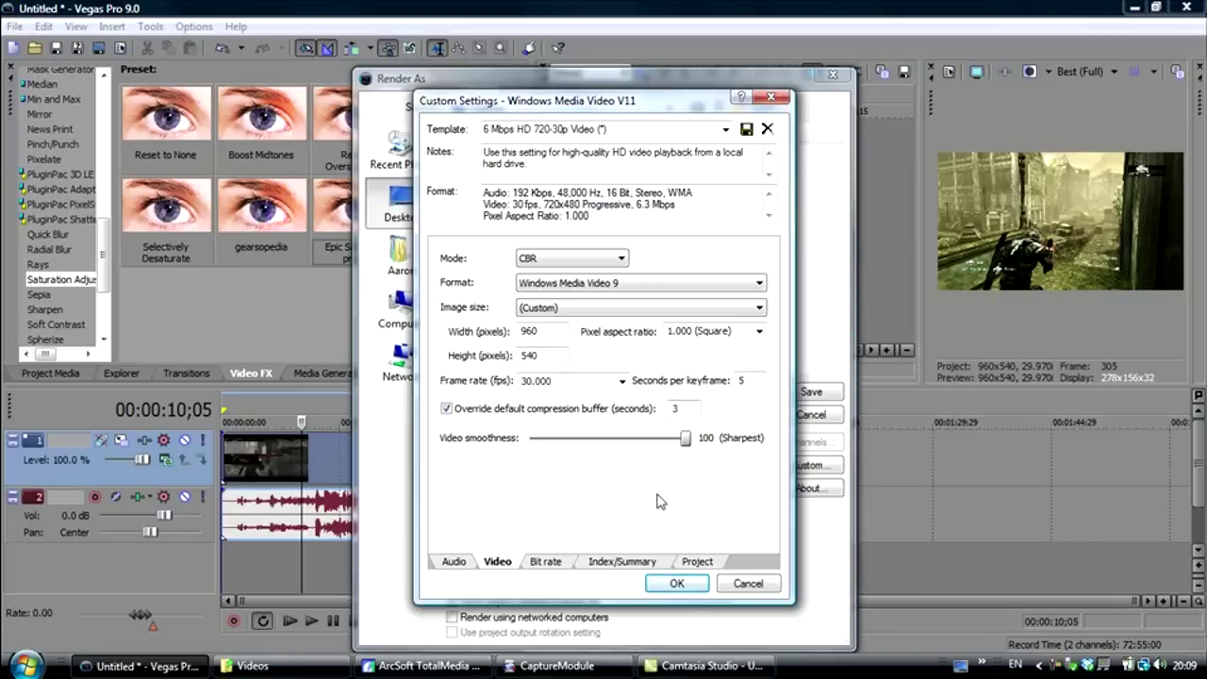
Step: Check the Project tab's video rendering quality, then close the WMV custom settings
click(686, 562)
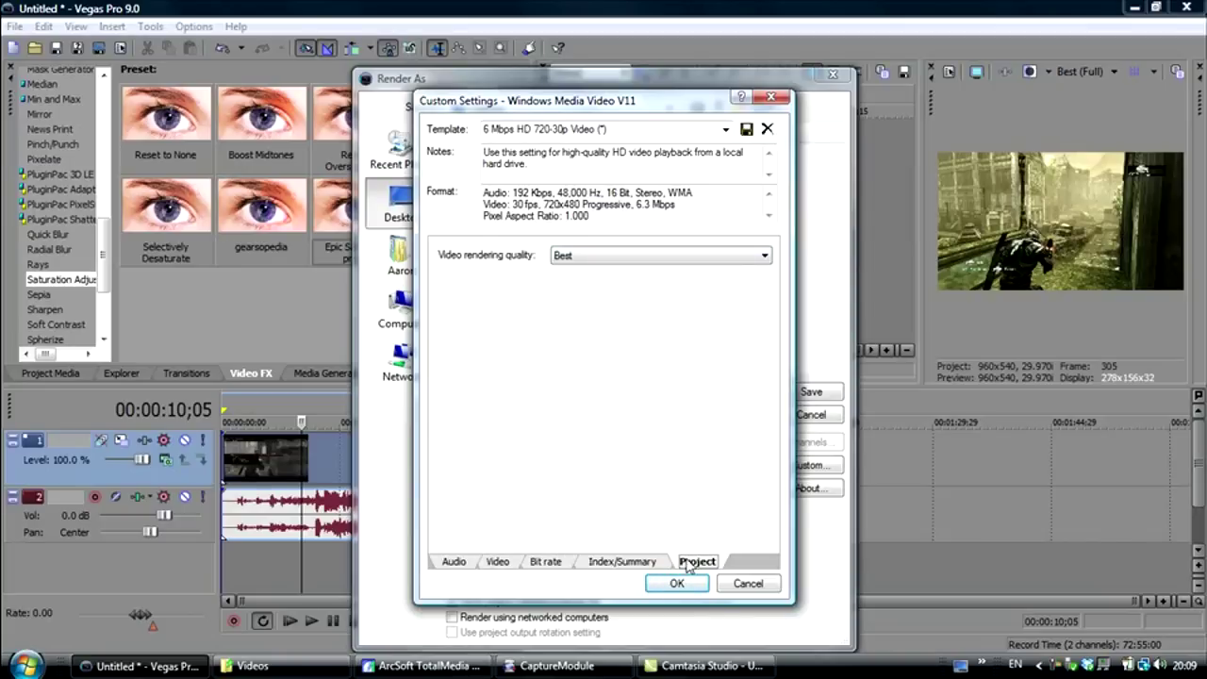
click(576, 255)
click(747, 583)
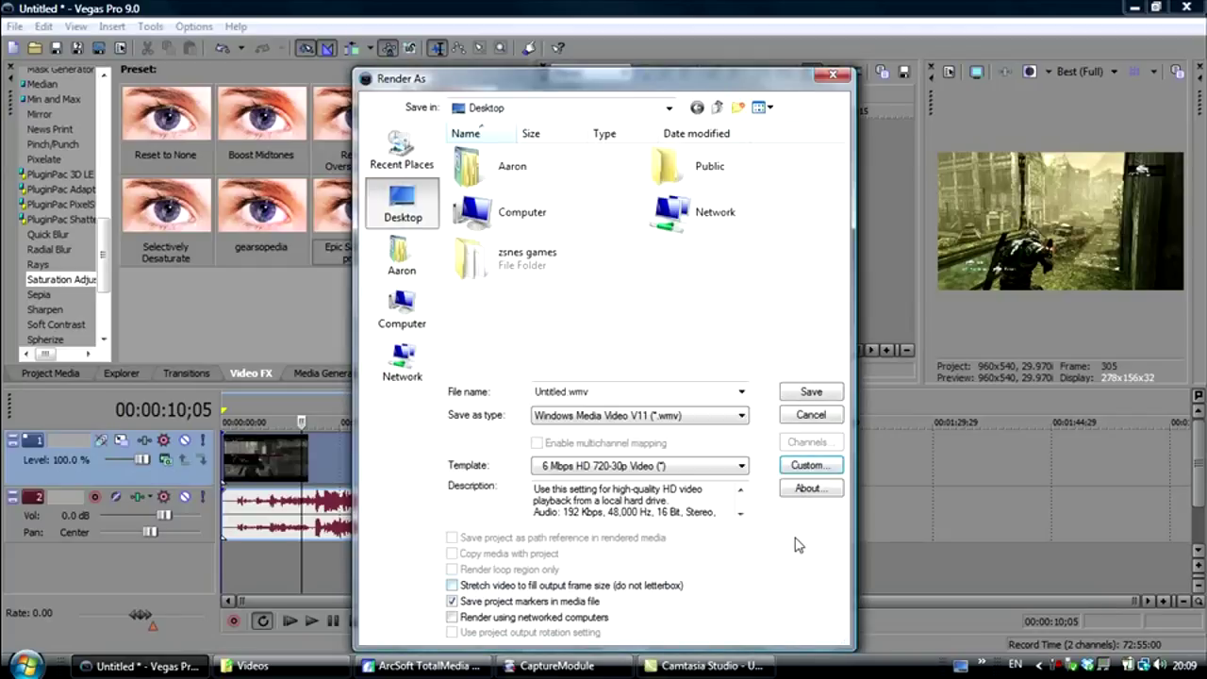